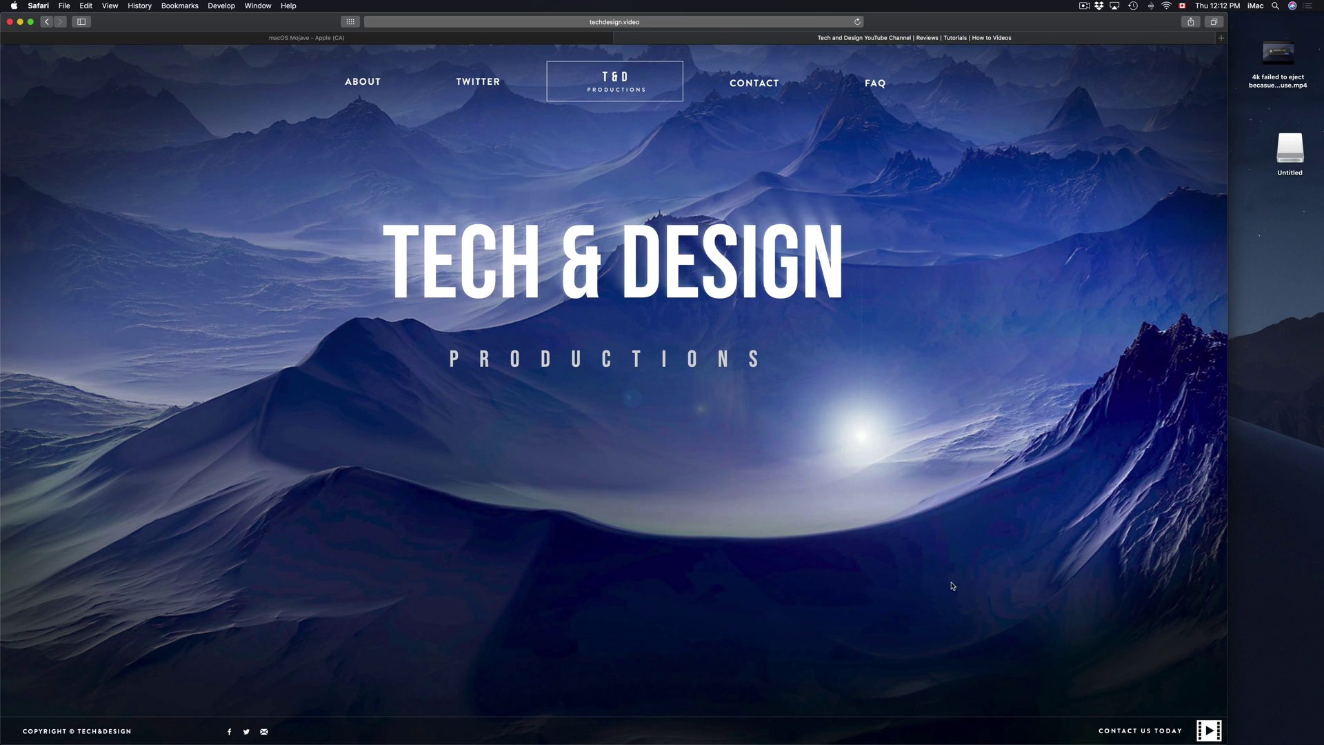
Step: Launch Disk Utility from a Spotlight search for 'disk utility'
mouse_move(924, 741)
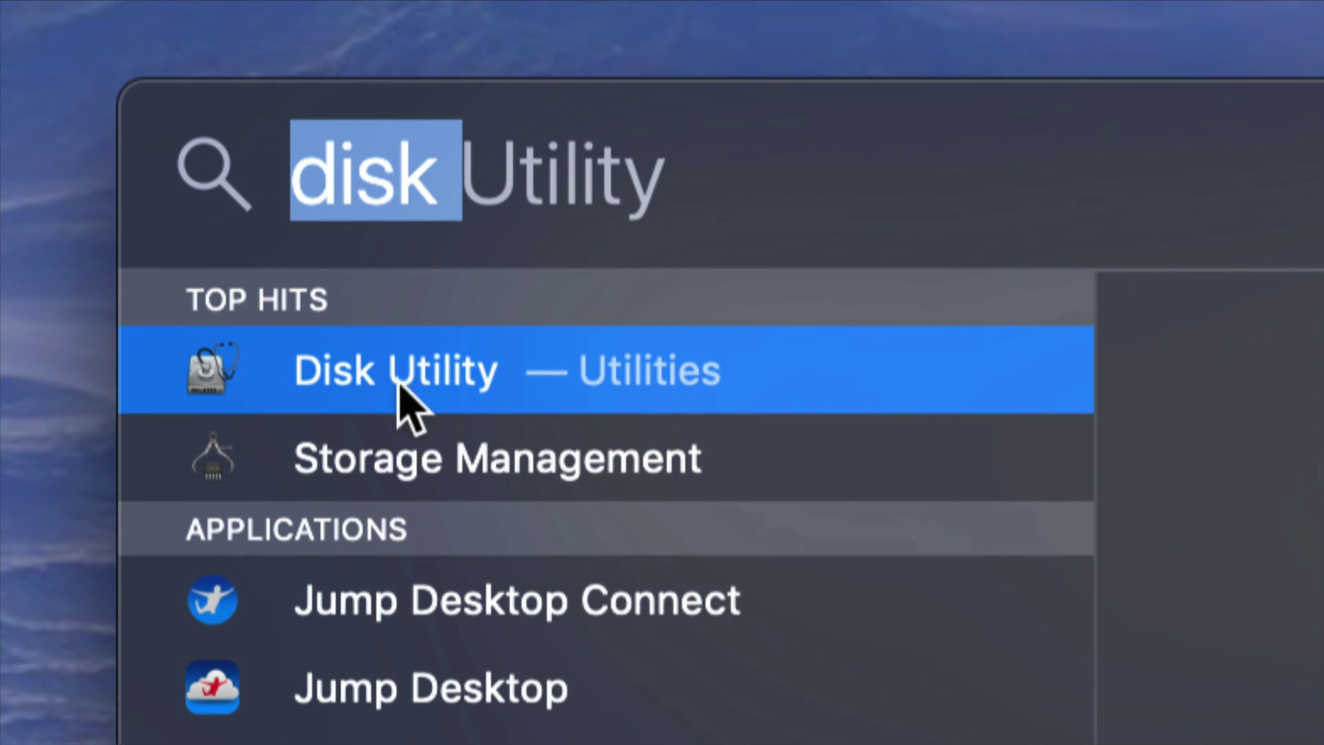
left_click(414, 370)
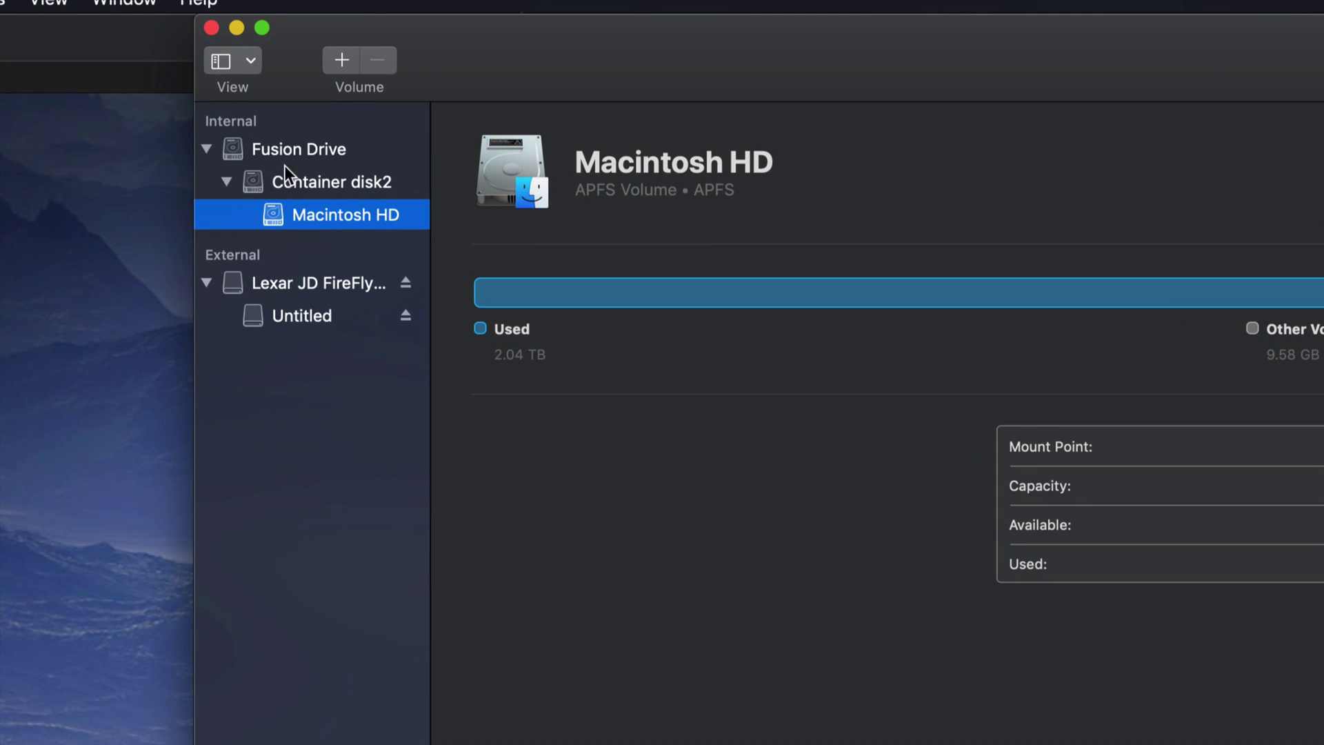
Step: Collapse the internal Fusion Drive and view the Lexar JD FireFly Media drive's details
left_click(208, 149)
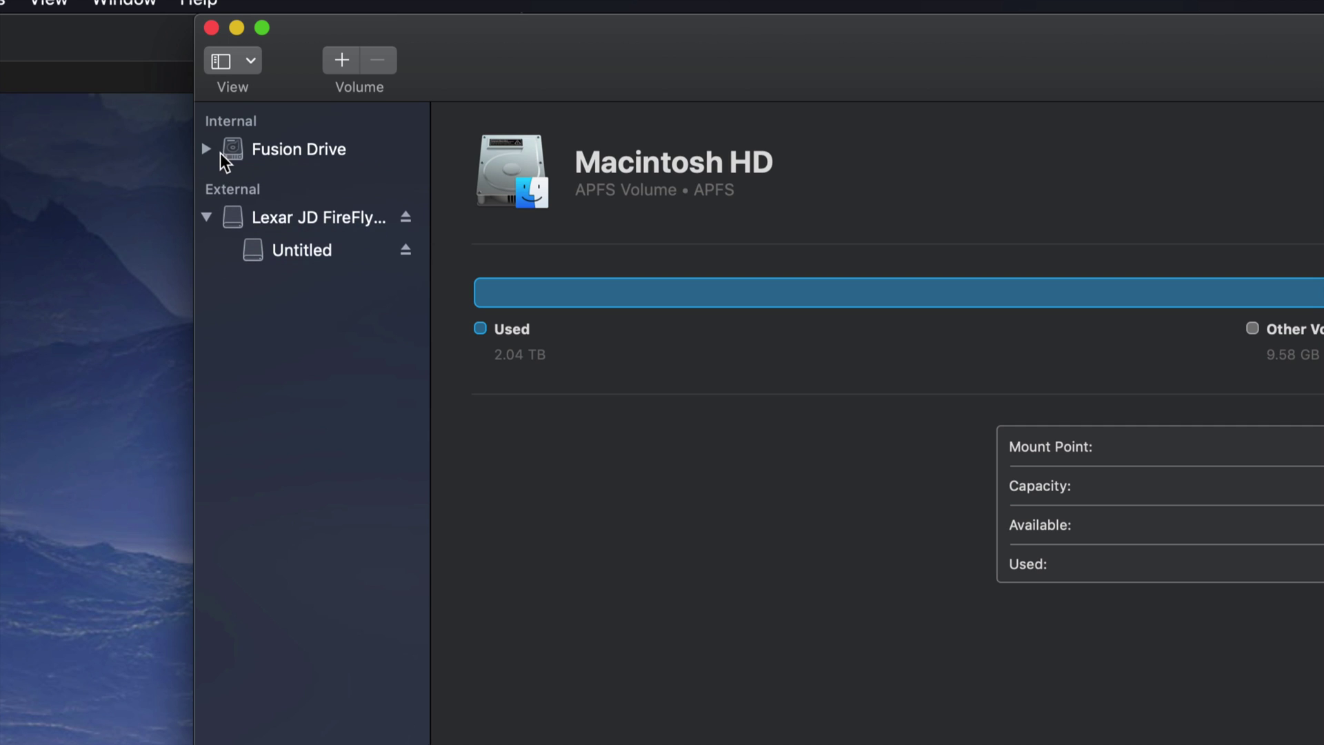
left_click(209, 217)
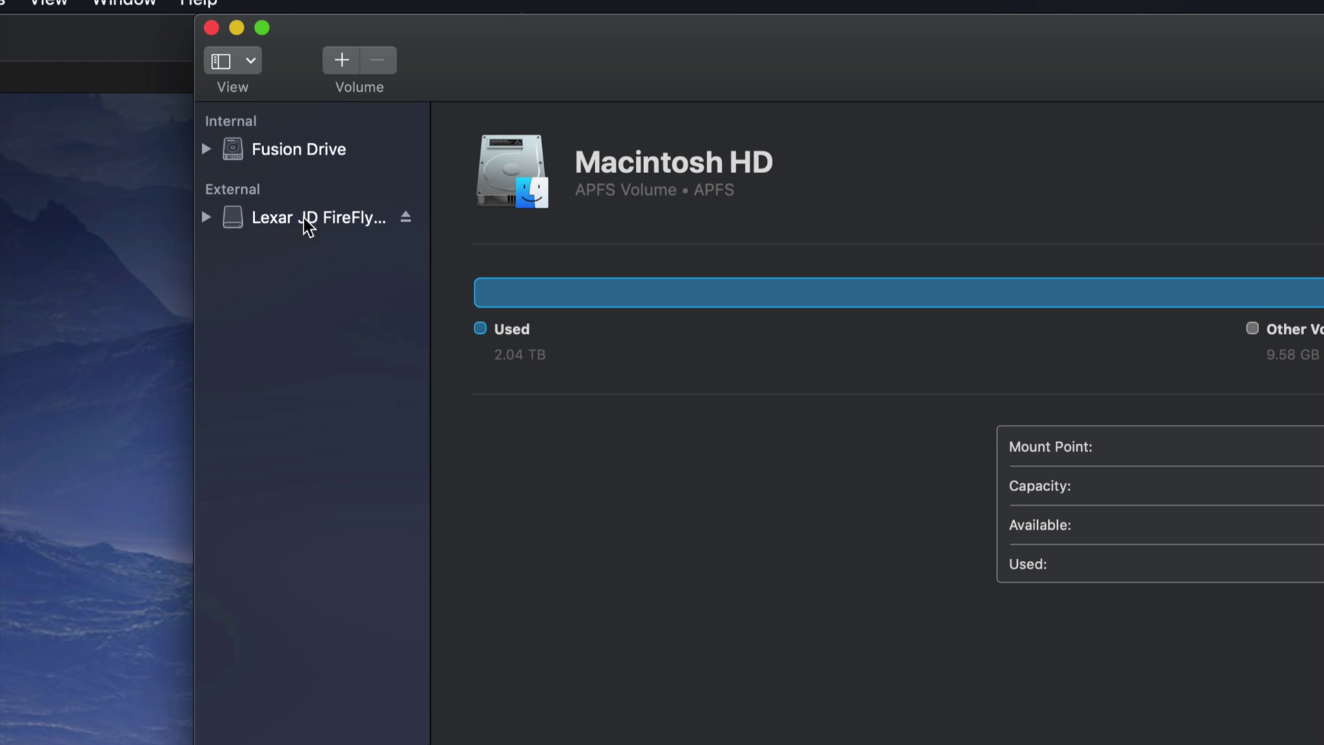
left_click(338, 219)
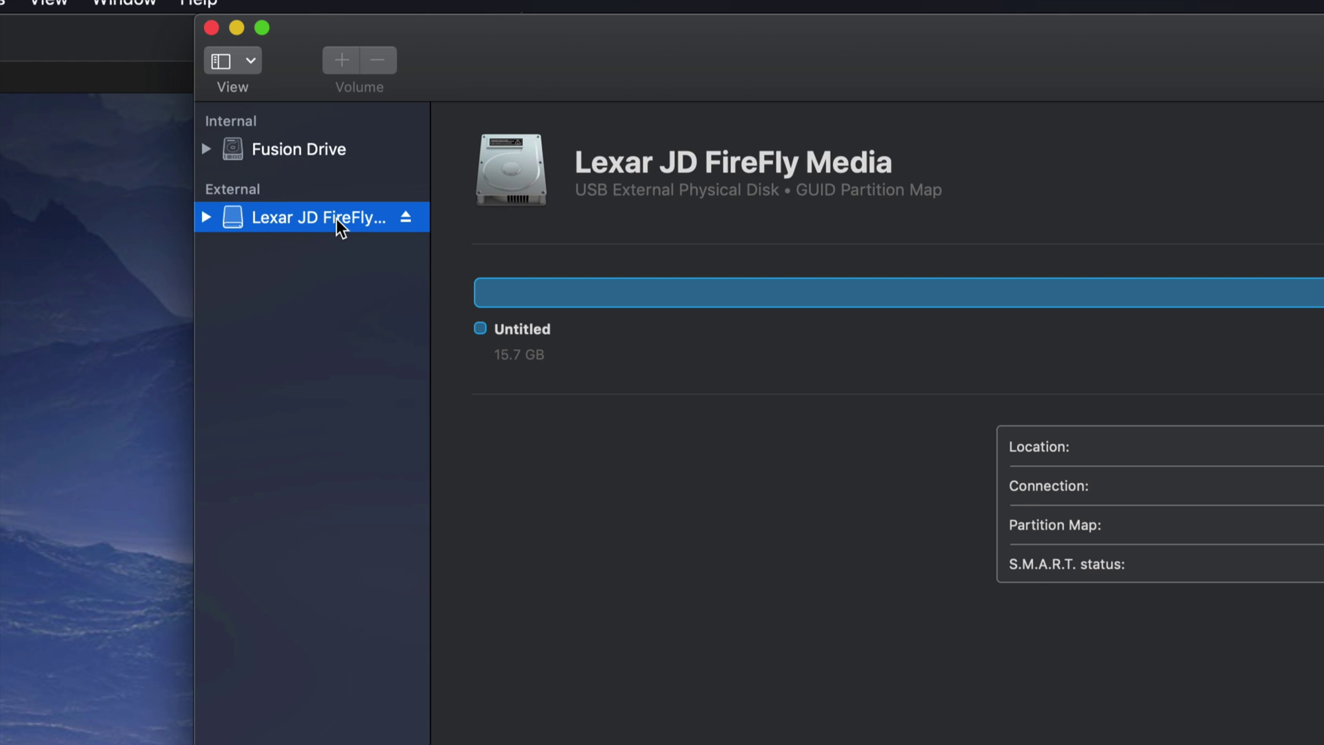
left_click(336, 218)
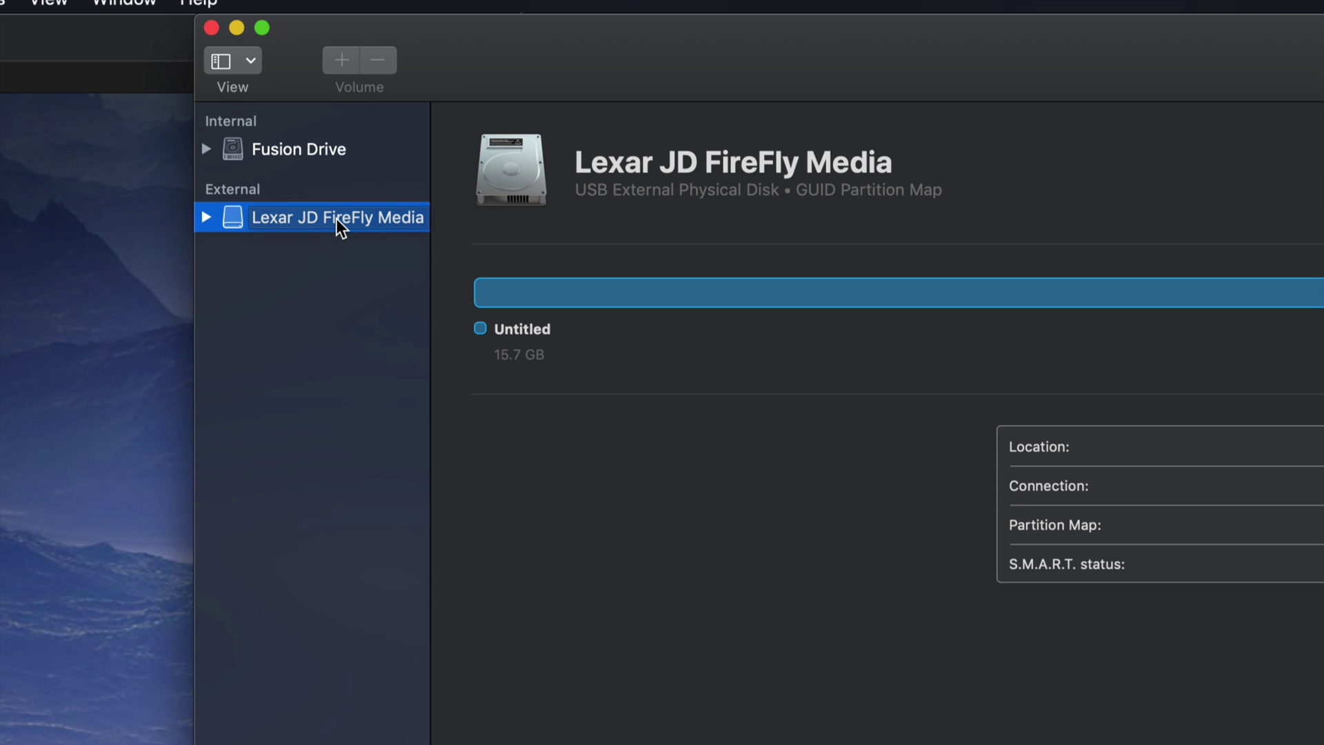
left_click(204, 217)
Step: Expand the Lexar drive and show its Untitled volume's details: Mac OS Extended (Journaled), 15.7 GB
left_click(205, 218)
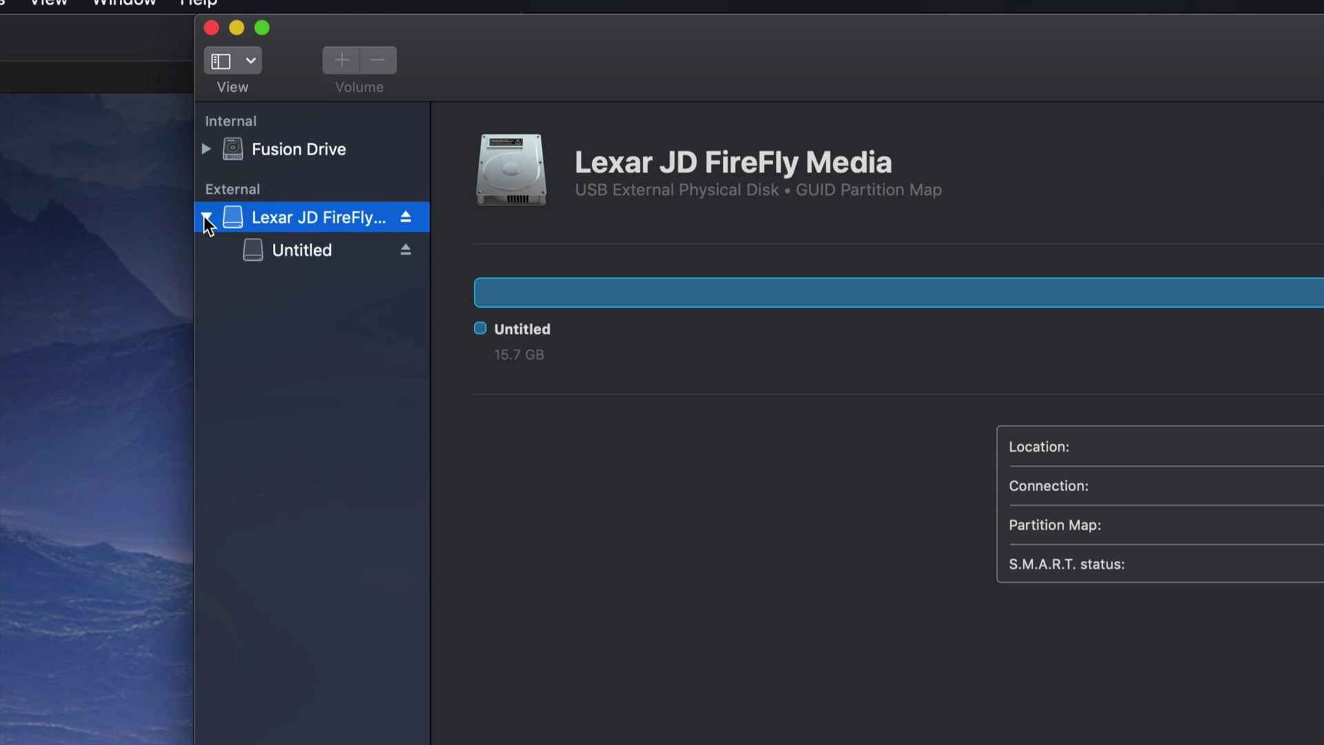
left_click(316, 262)
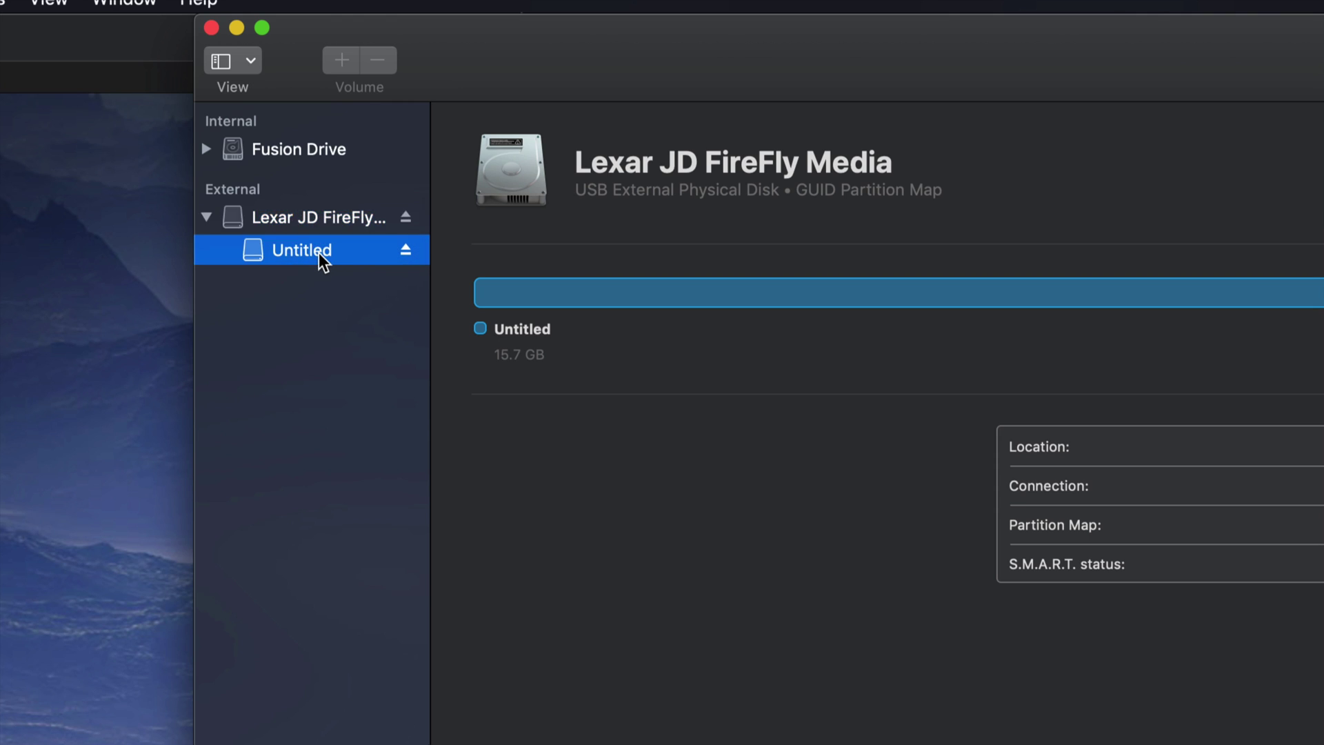
left_click(328, 227)
left_click(329, 251)
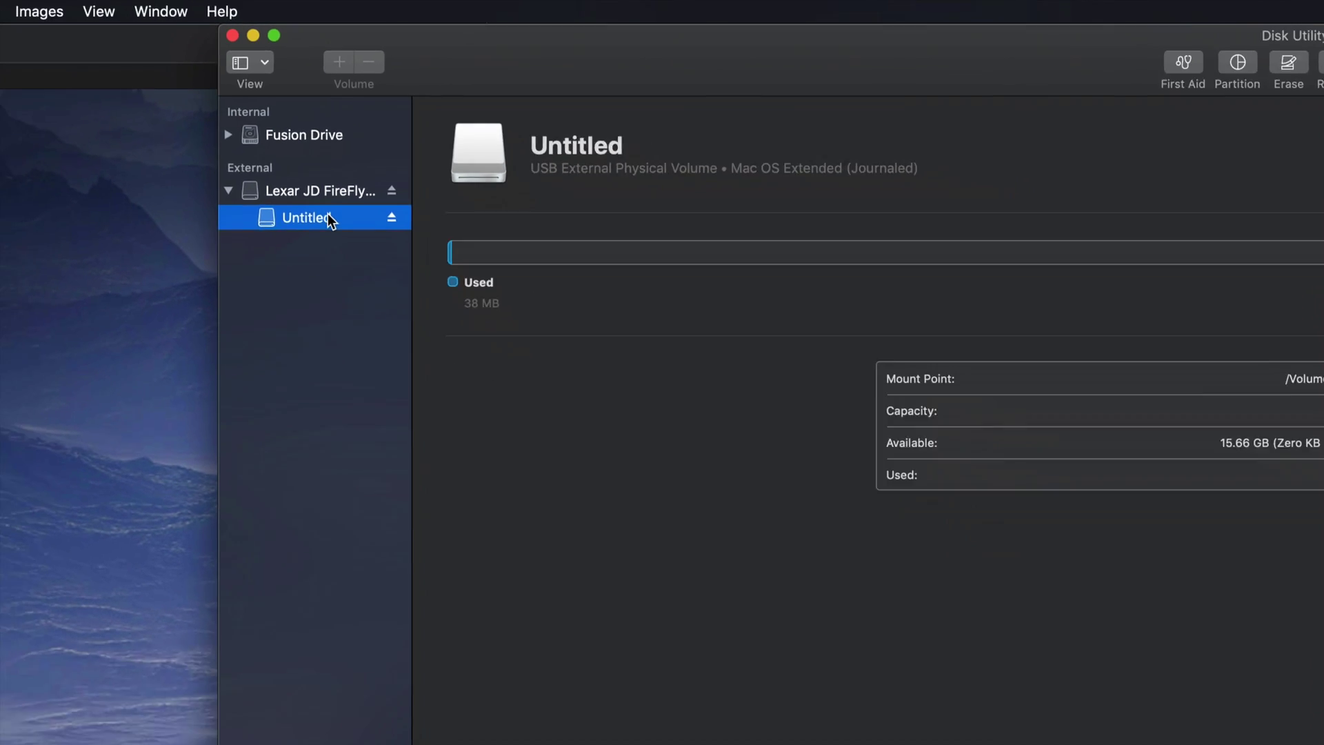
left_click_drag(588, 30, 558, 36)
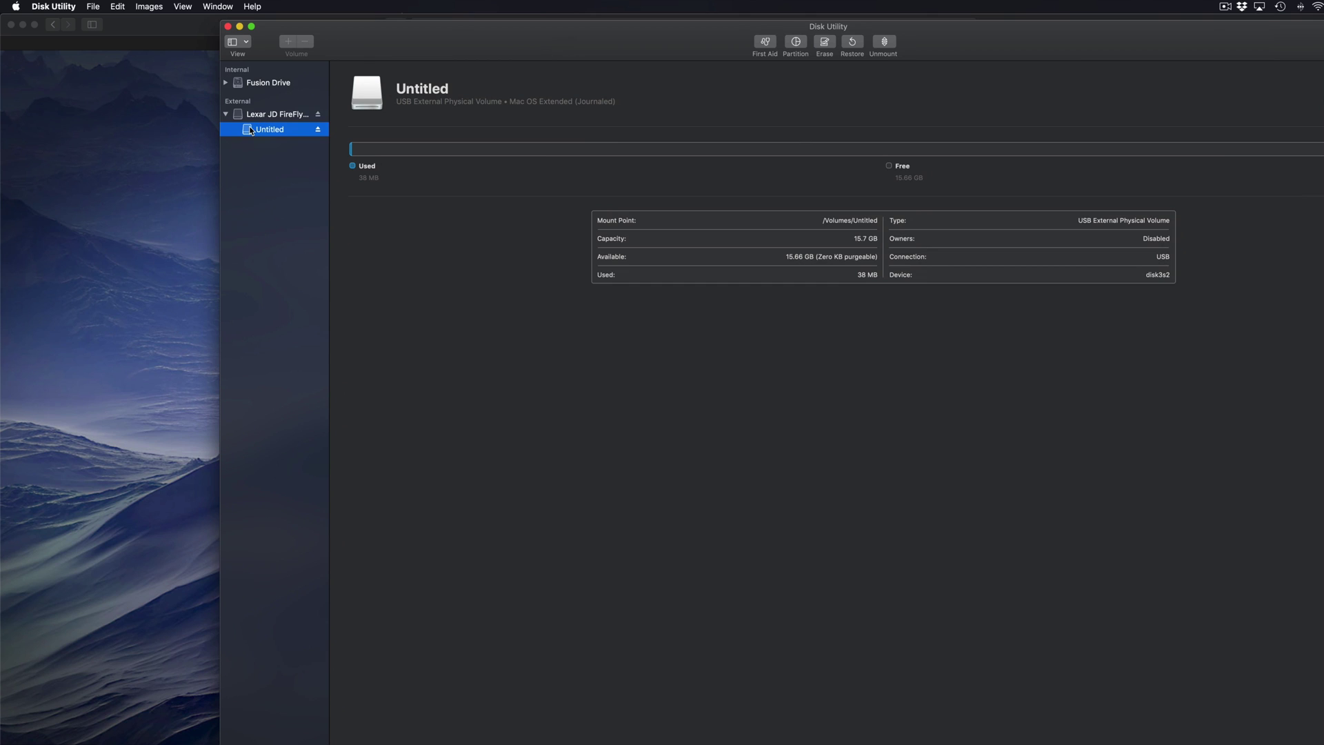
Step: Select the whole Lexar drive to see its USB, GUID Partition Map, 16.04 GB disk3 details
left_click(262, 116)
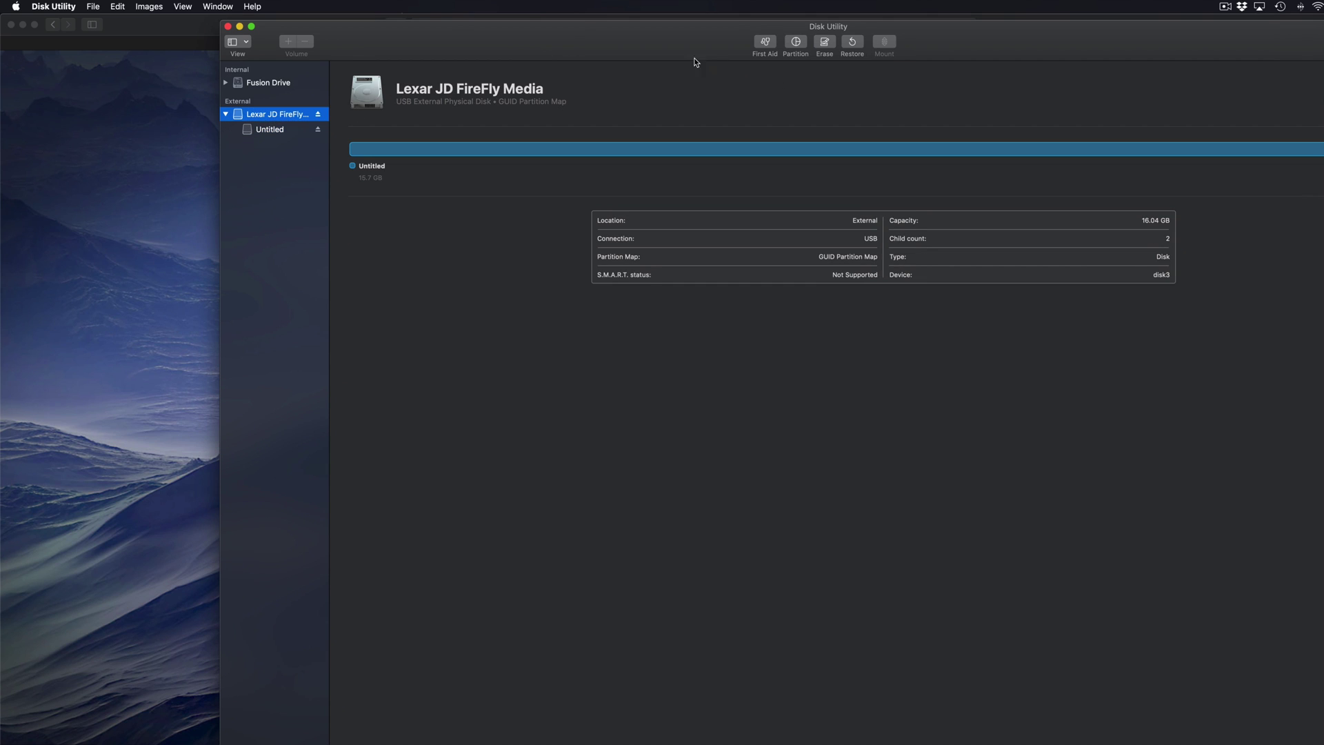
left_click_drag(698, 59, 503, 39)
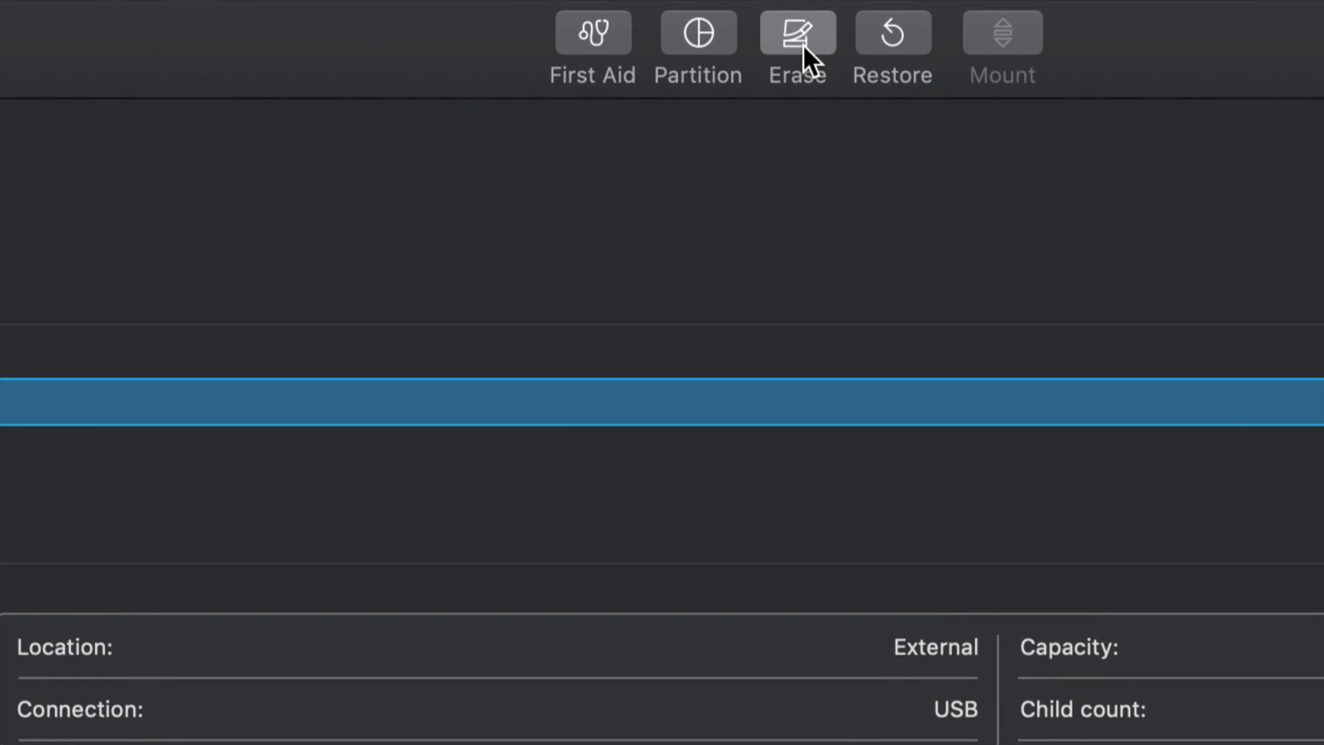
Step: Set up erasing the Lexar drive with ExFAT format and Master Boot Record scheme
left_click(802, 44)
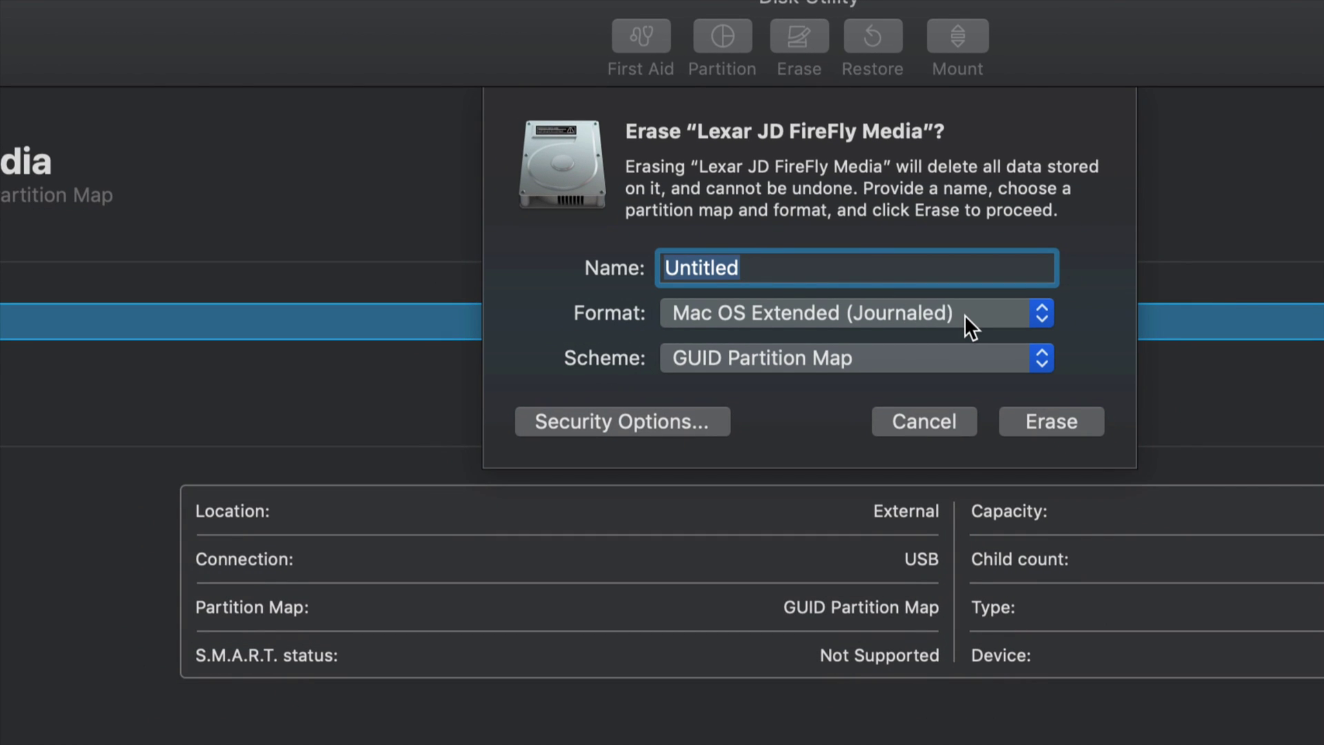
left_click(1037, 310)
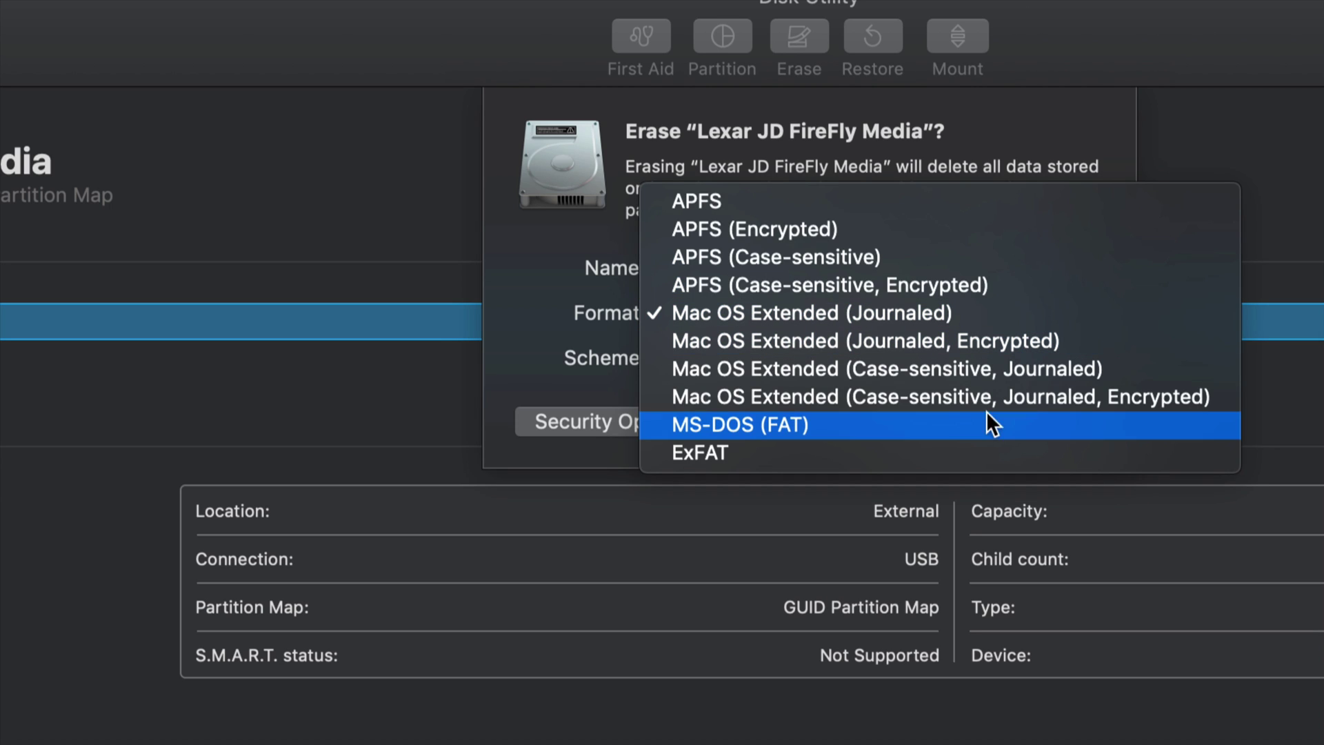
left_click(949, 448)
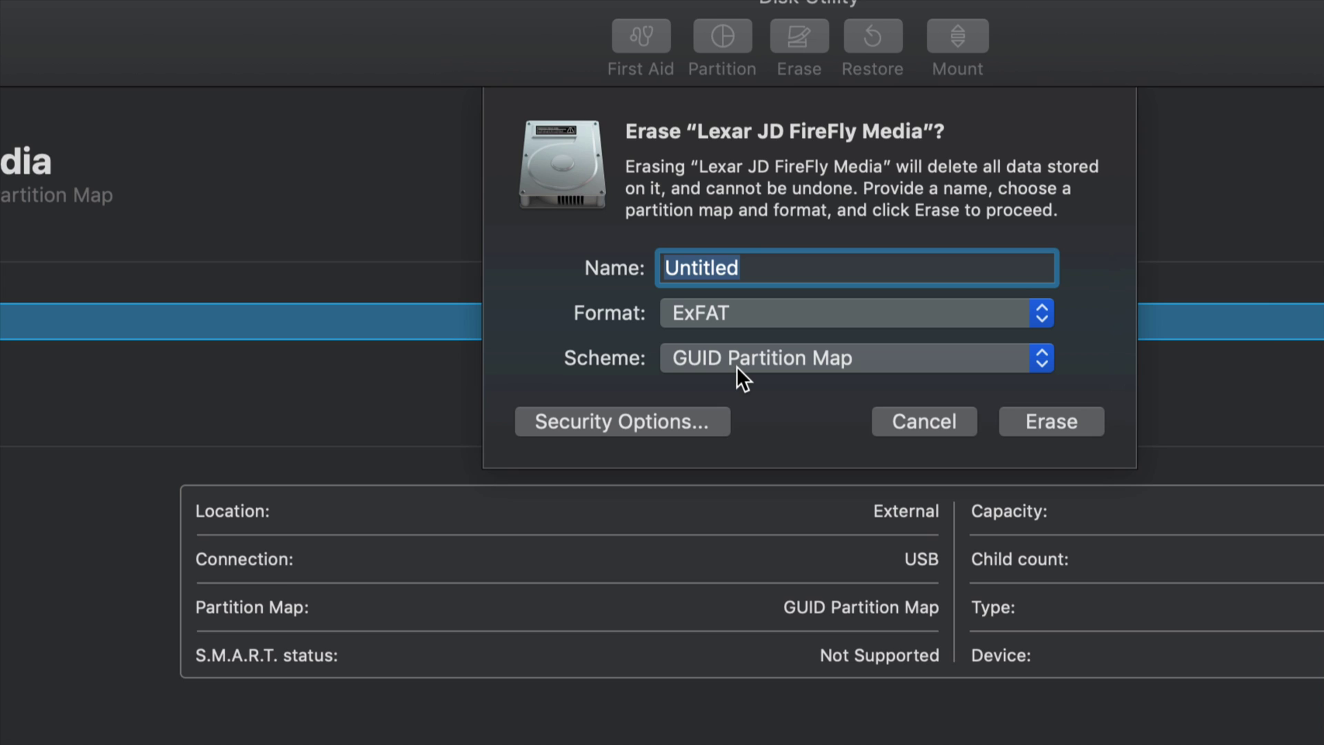
left_click(751, 357)
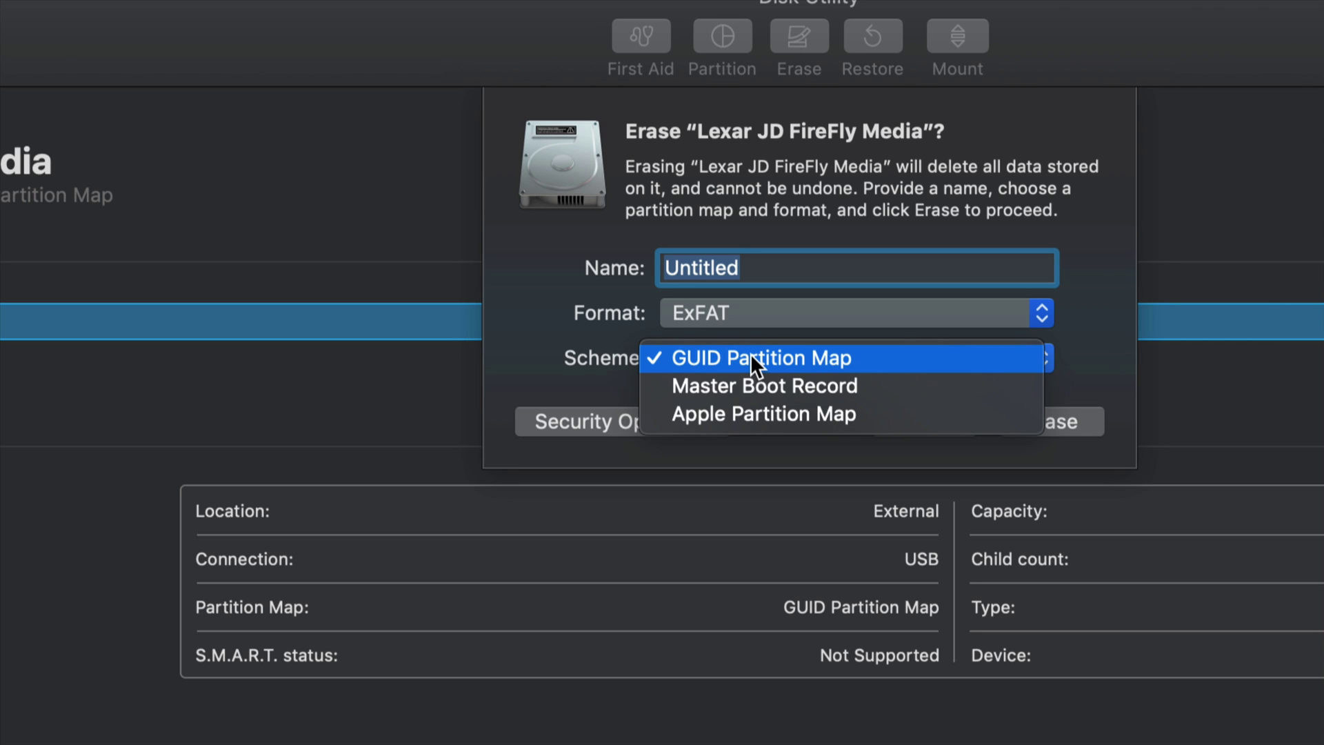
left_click(722, 387)
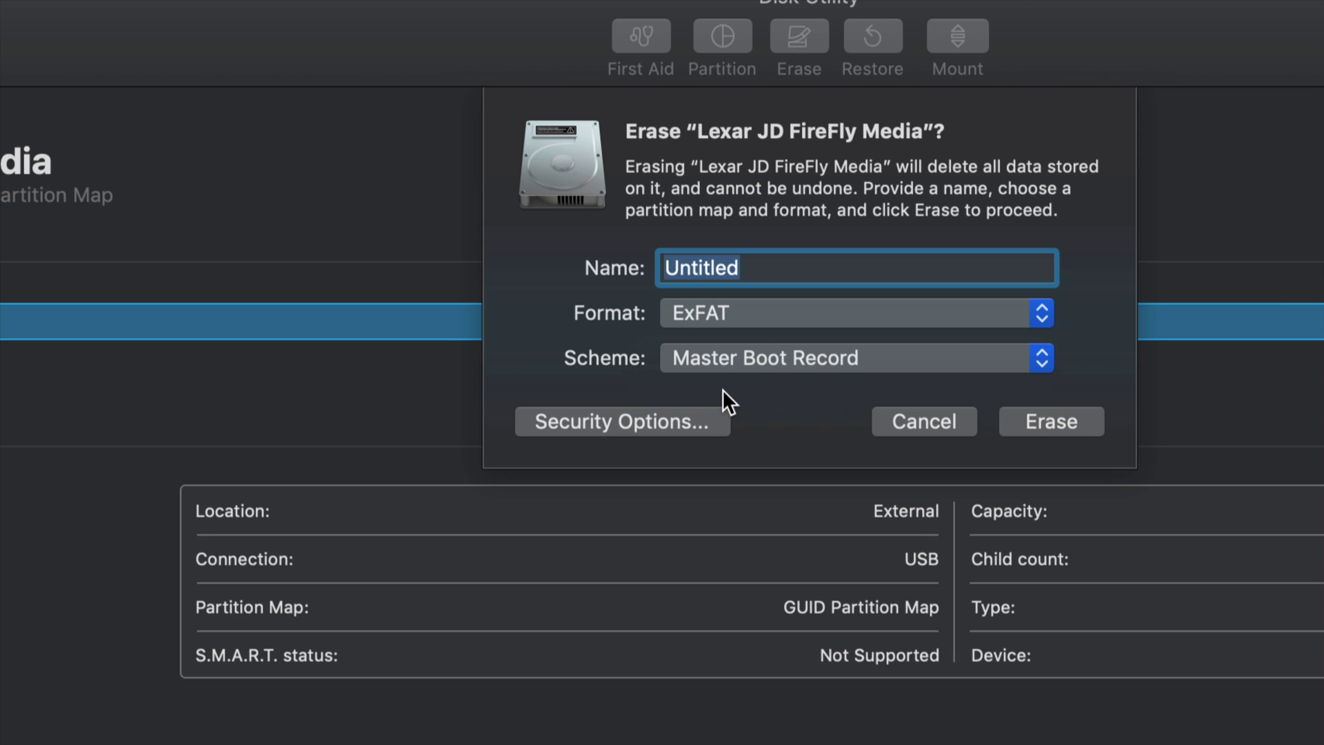
Step: Run the ExFAT / Master Boot Record erase and dismiss the finished notice
left_click(1045, 422)
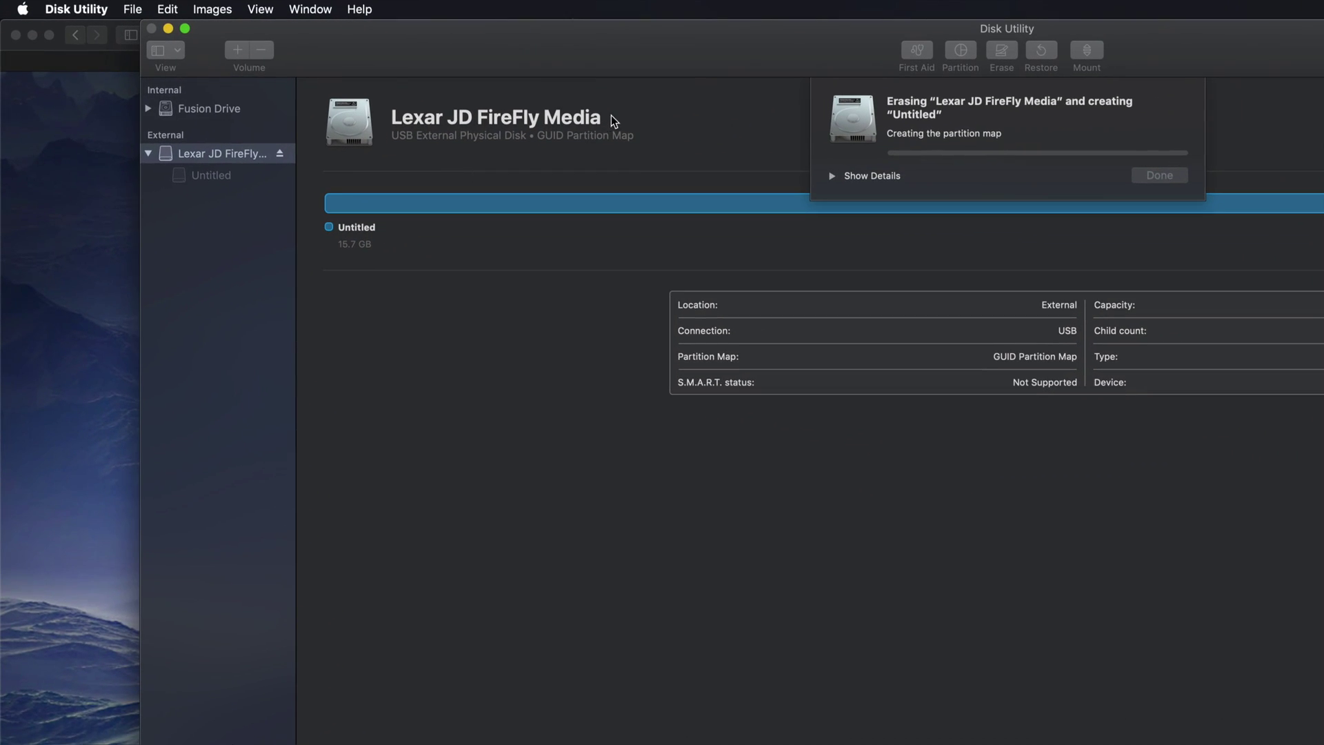
mouse_move(730, 51)
left_mouse_down()
mouse_move(644, 57)
mouse_move(605, 35)
left_mouse_up()
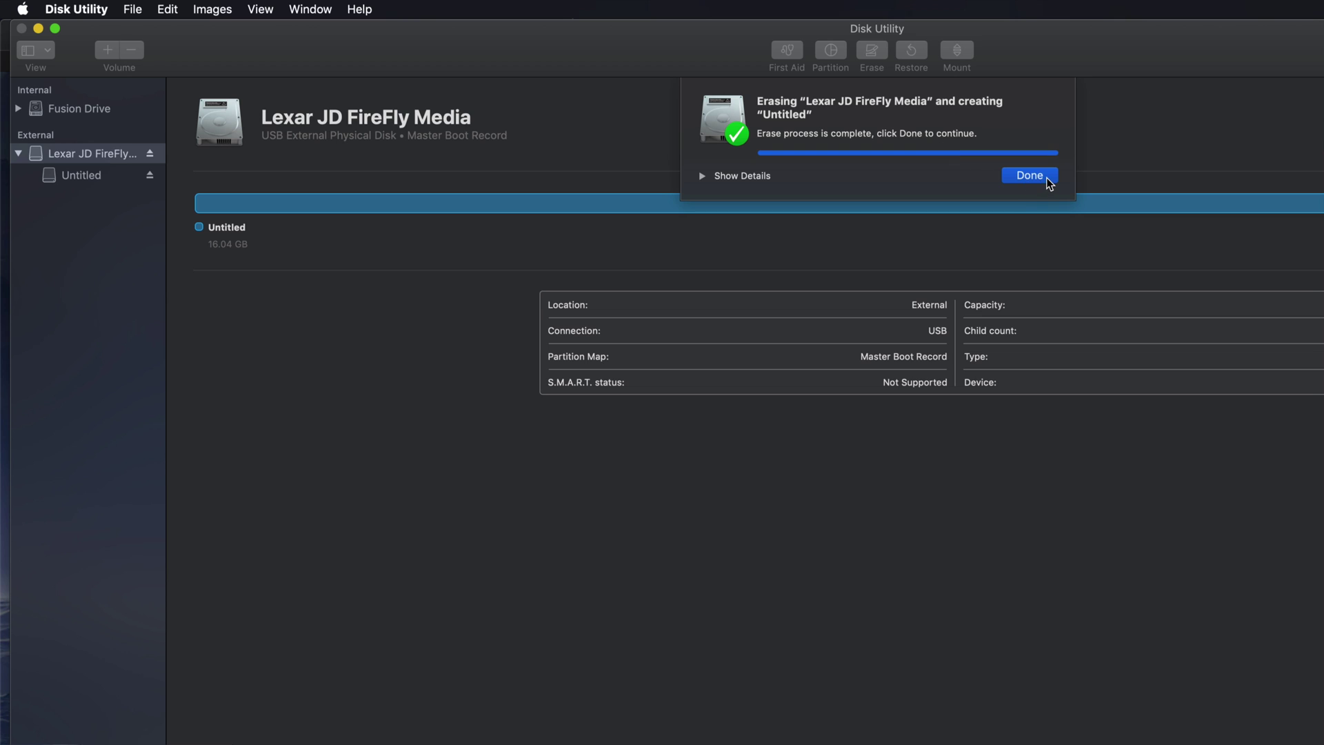
left_click(1046, 179)
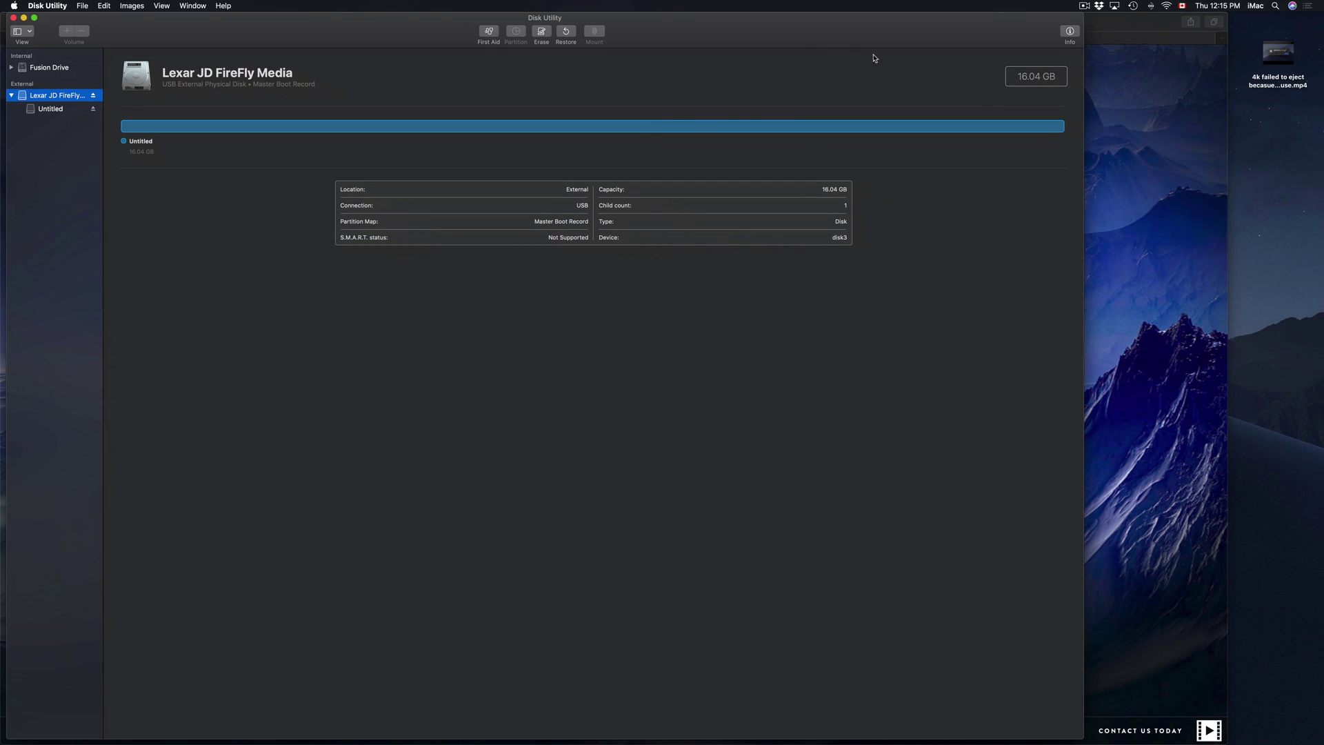
left_click_drag(801, 40, 848, 40)
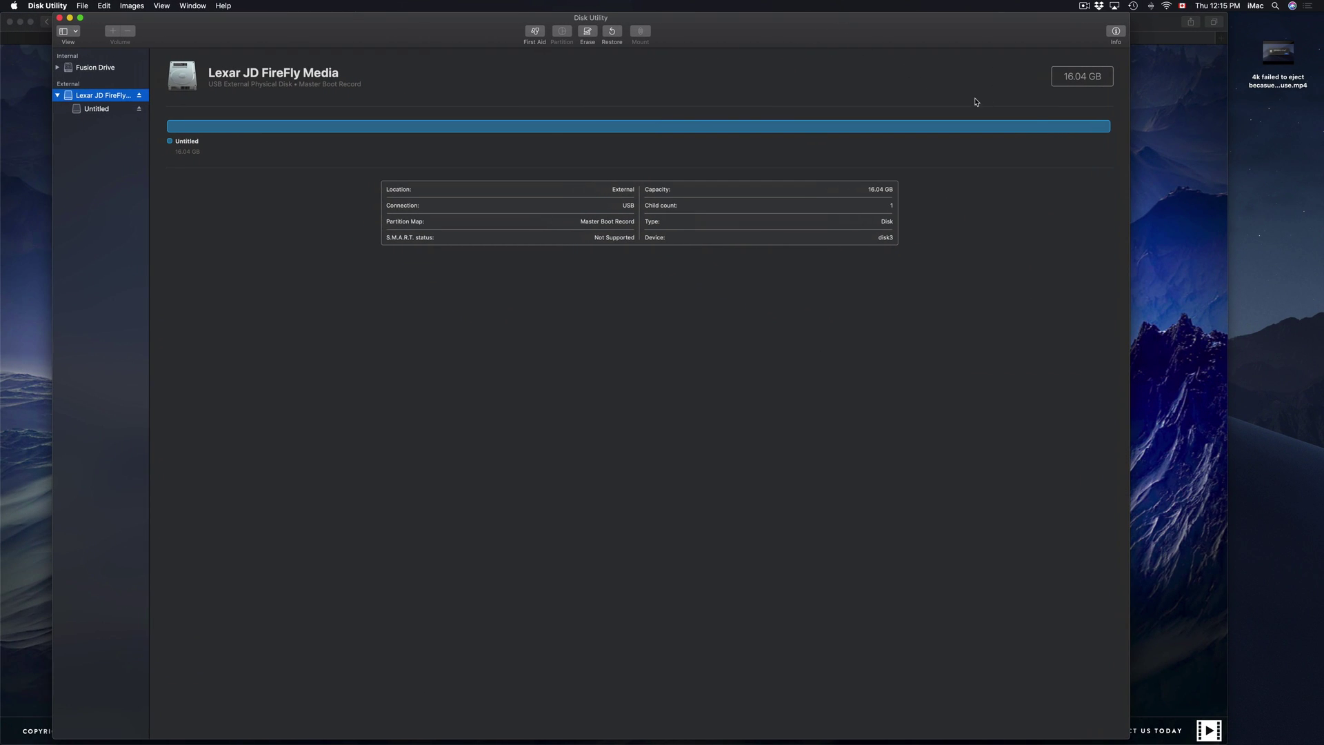
Step: Open a Finder Recents window with the movie files, then bring Disk Utility back in front
left_click(1292, 145)
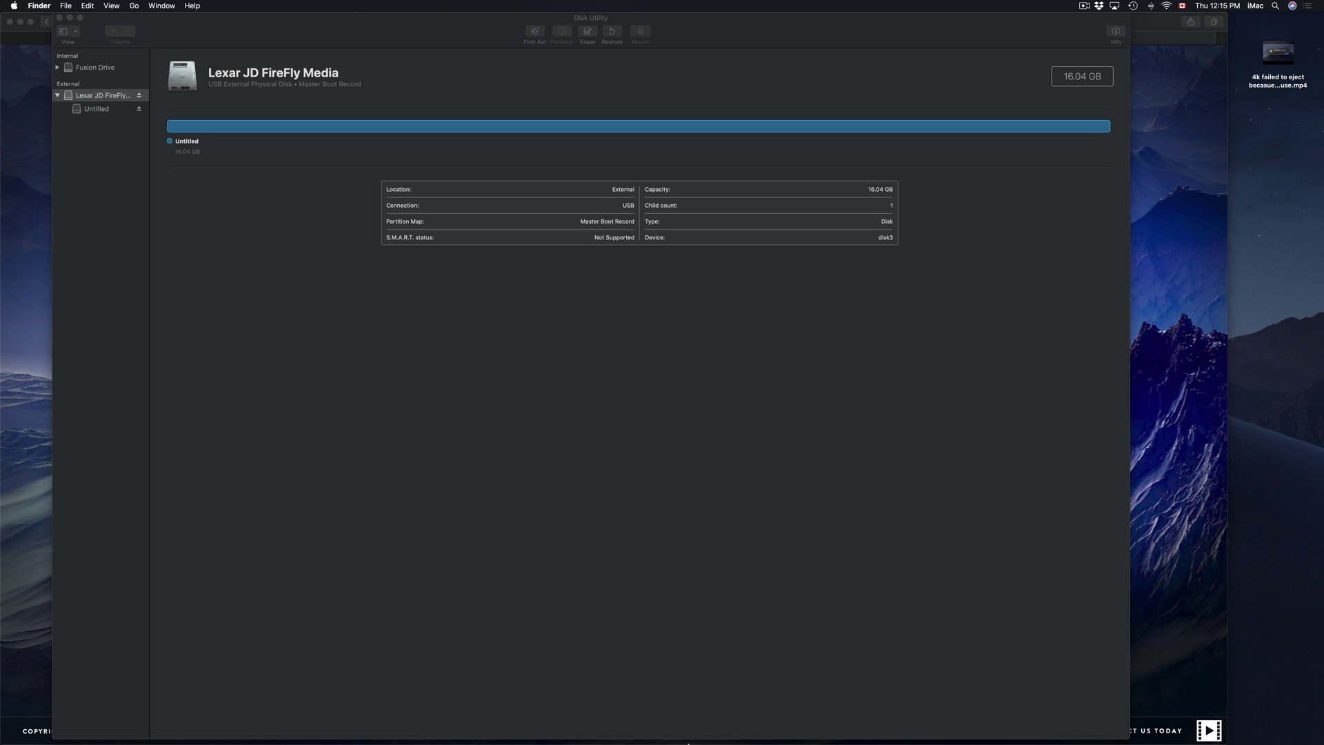
mouse_move(687, 743)
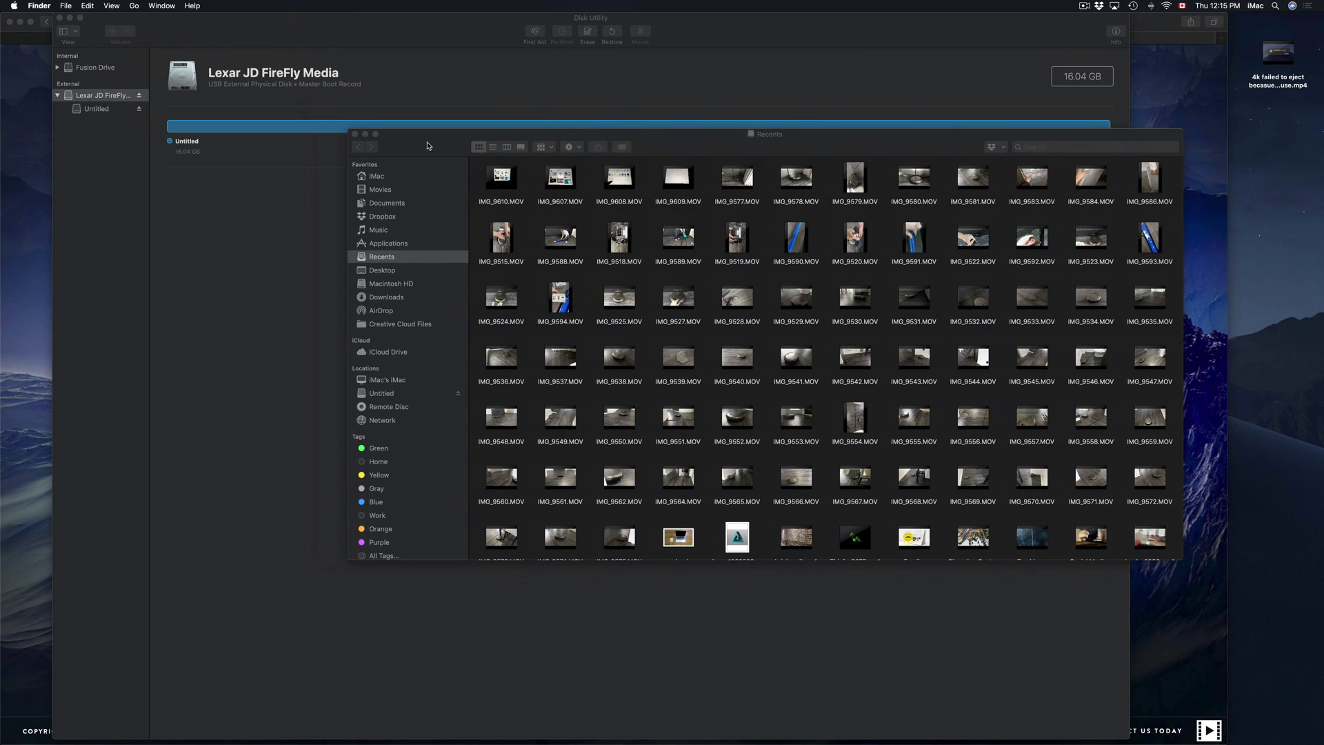
left_click_drag(428, 141, 319, 279)
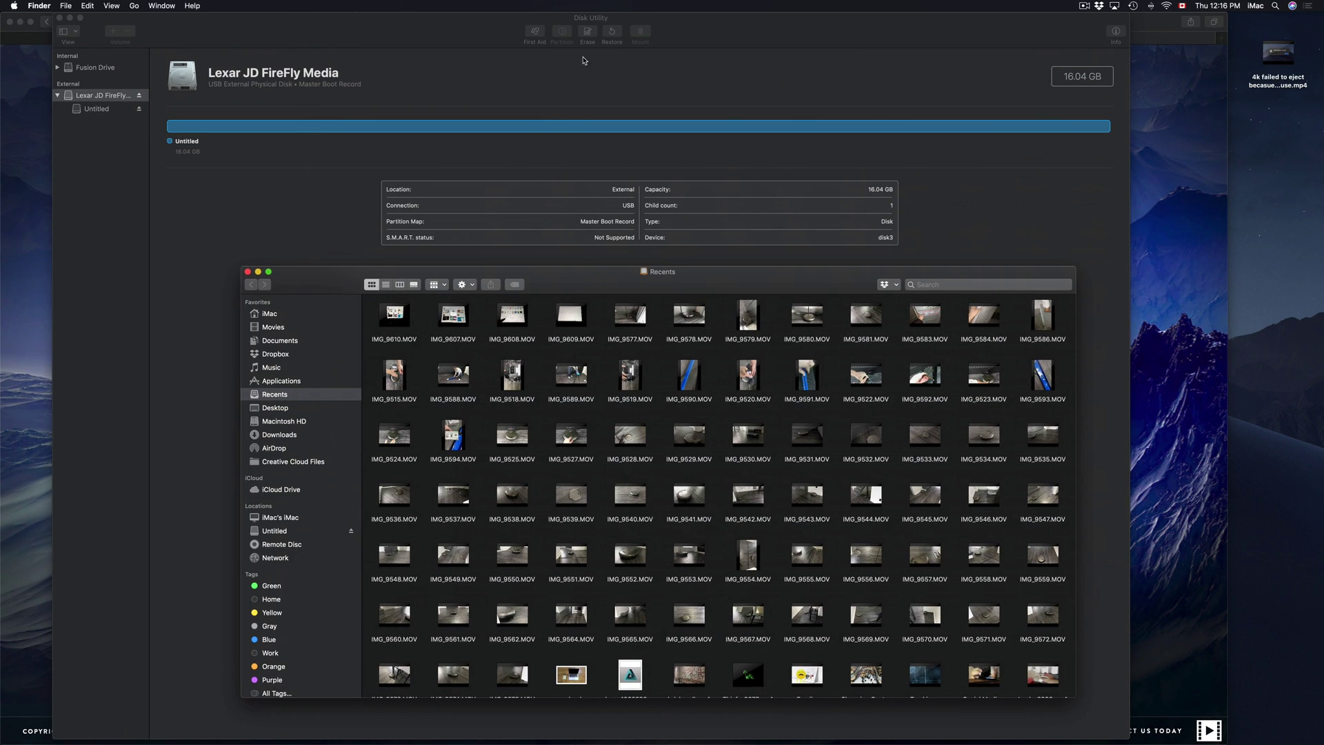
left_click(467, 39)
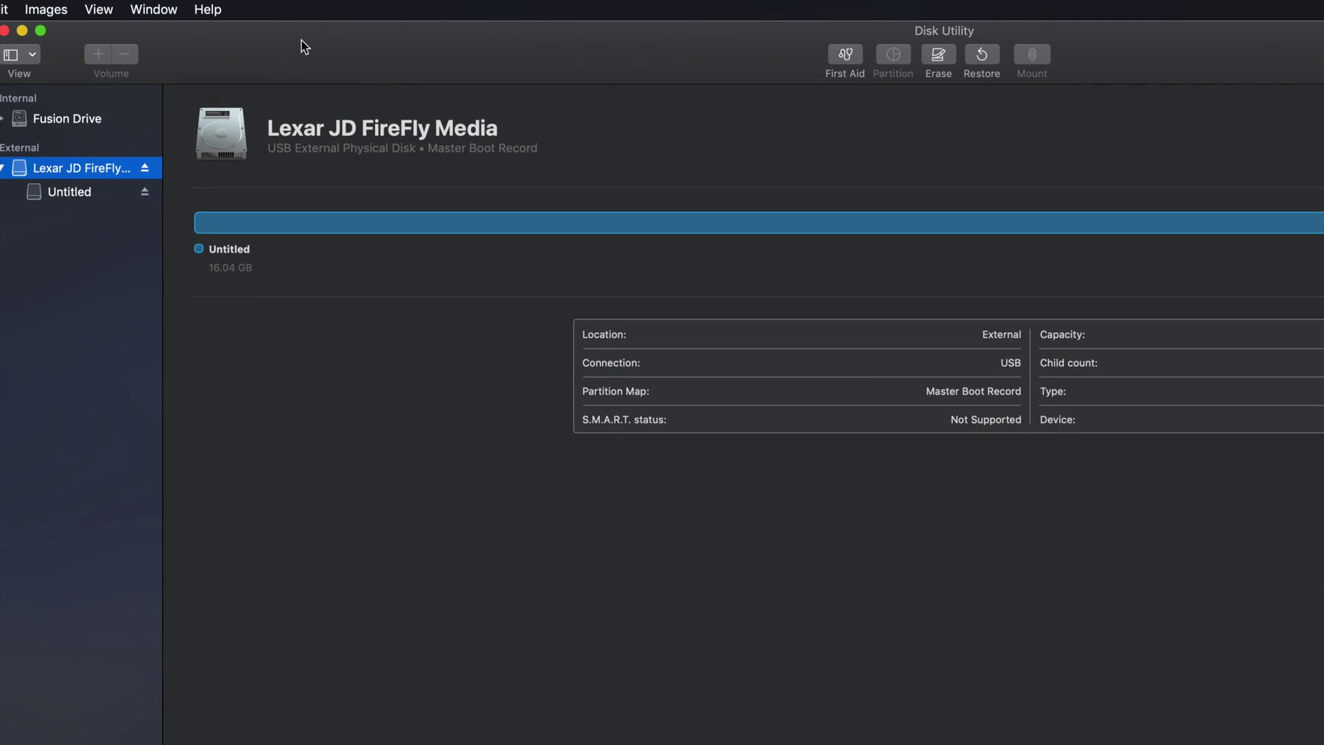
left_click_drag(359, 53, 375, 44)
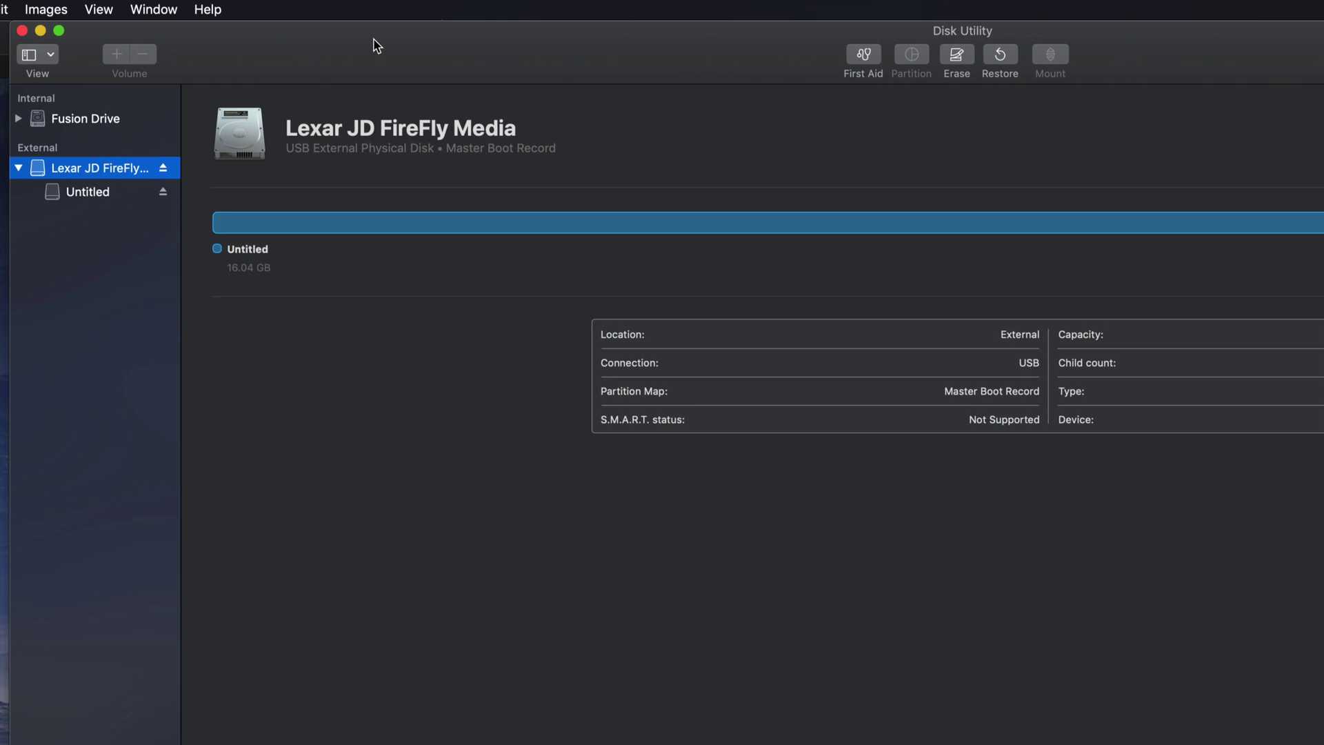
Step: Set up erasing the Lexar drive as MS-DOS (FAT) with the Master Boot Record scheme
left_click(964, 64)
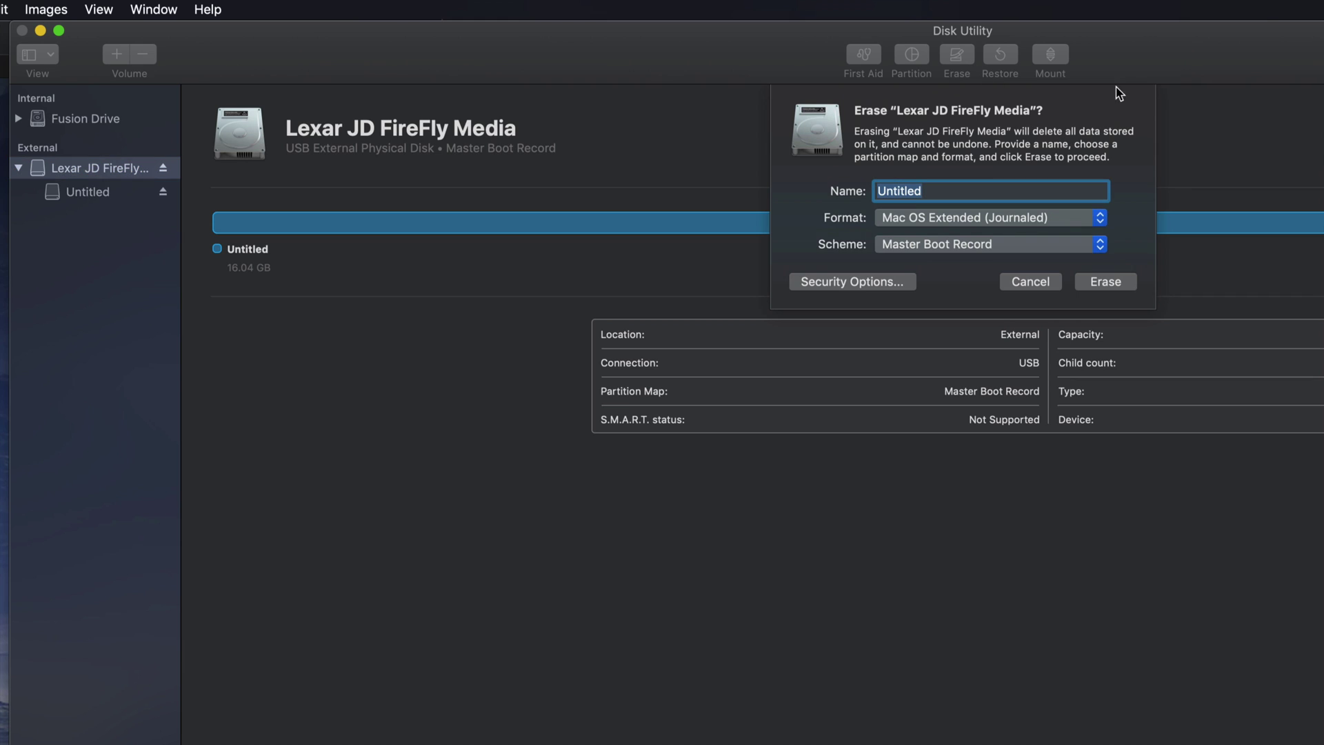
left_click_drag(1148, 59, 895, 55)
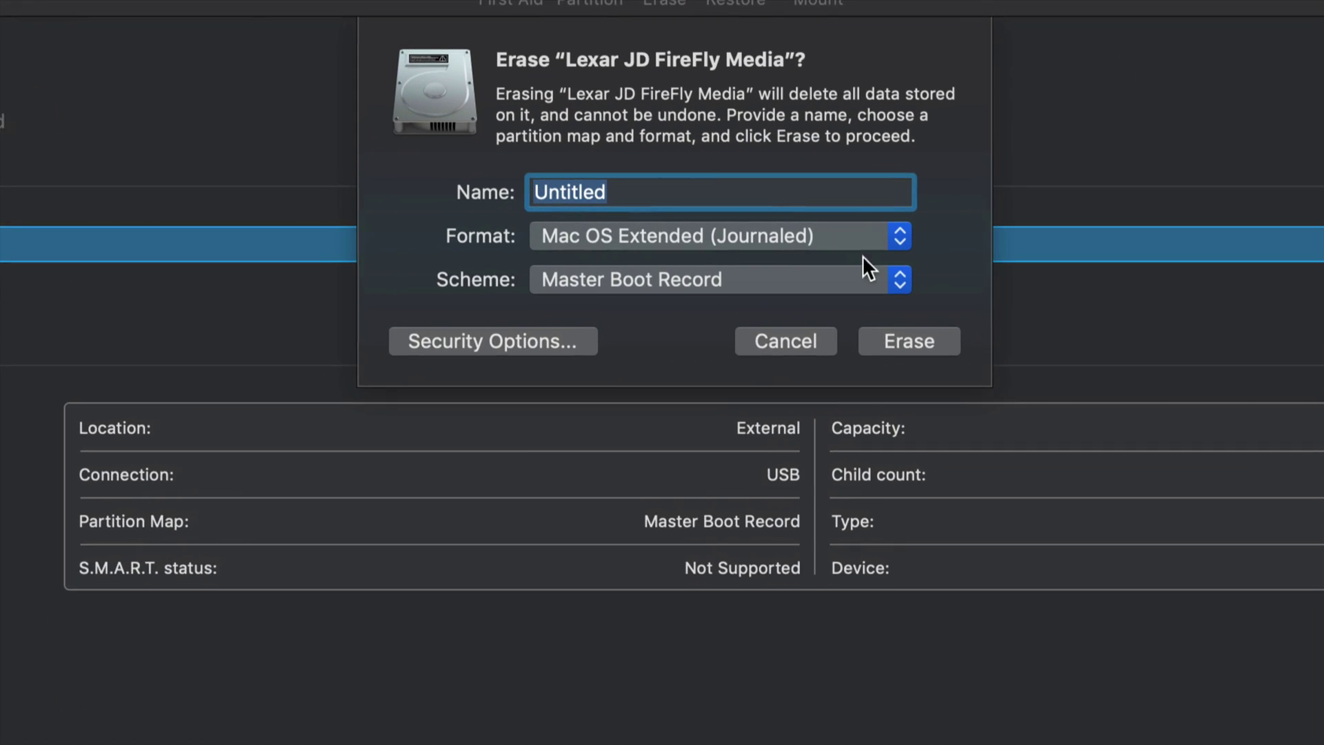
left_click(846, 218)
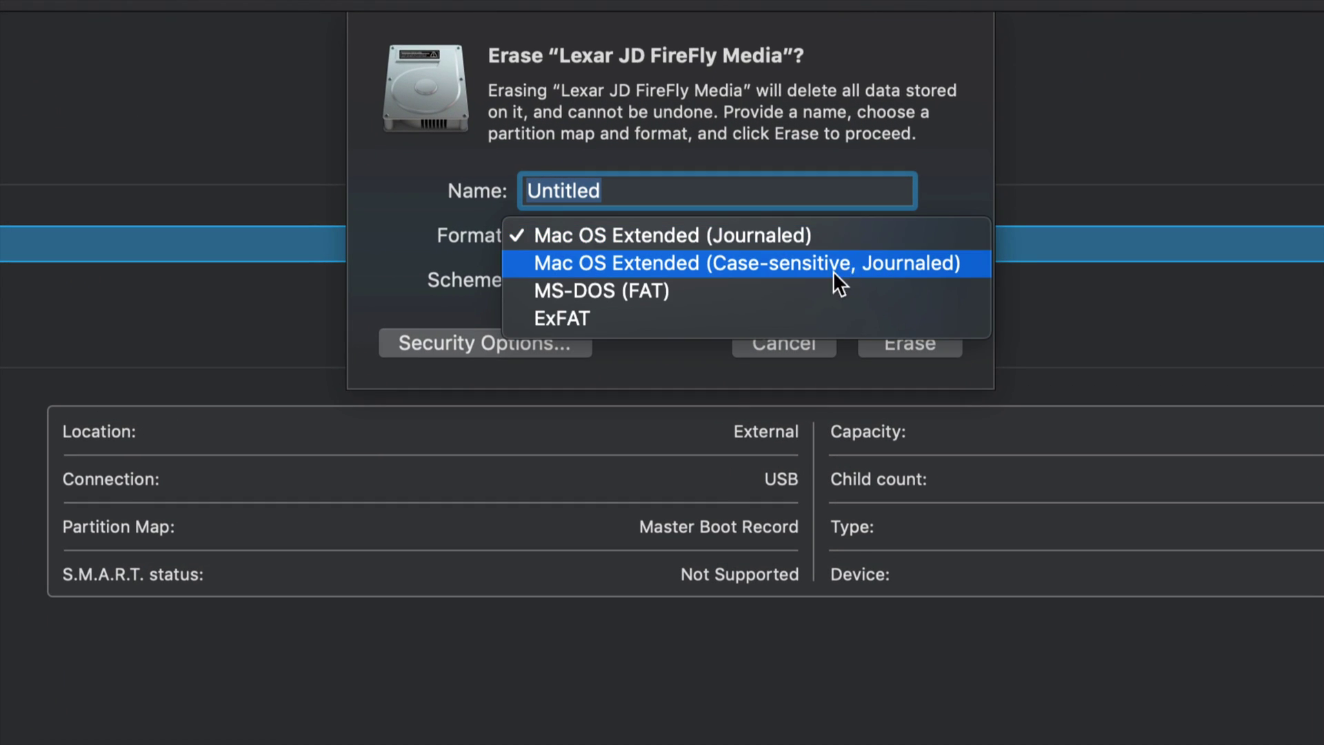
left_click(785, 293)
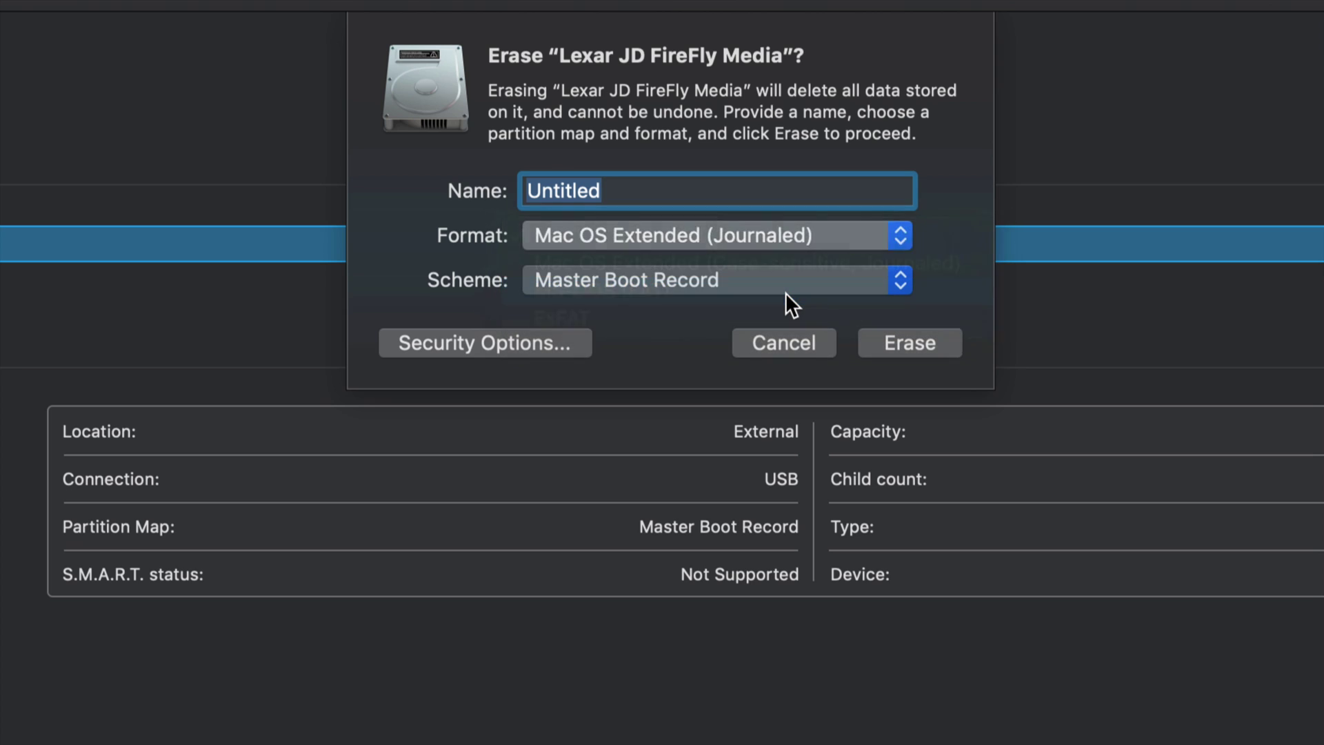
left_click(842, 288)
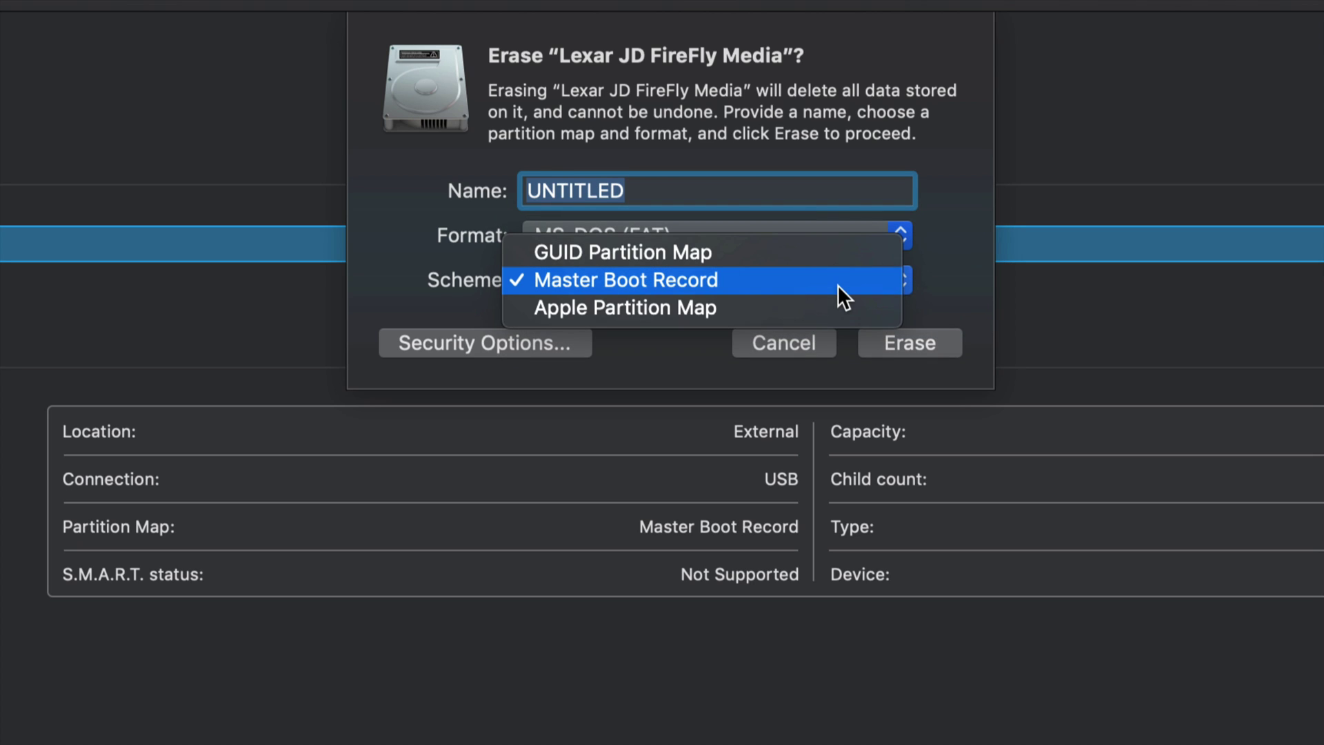
left_click(821, 254)
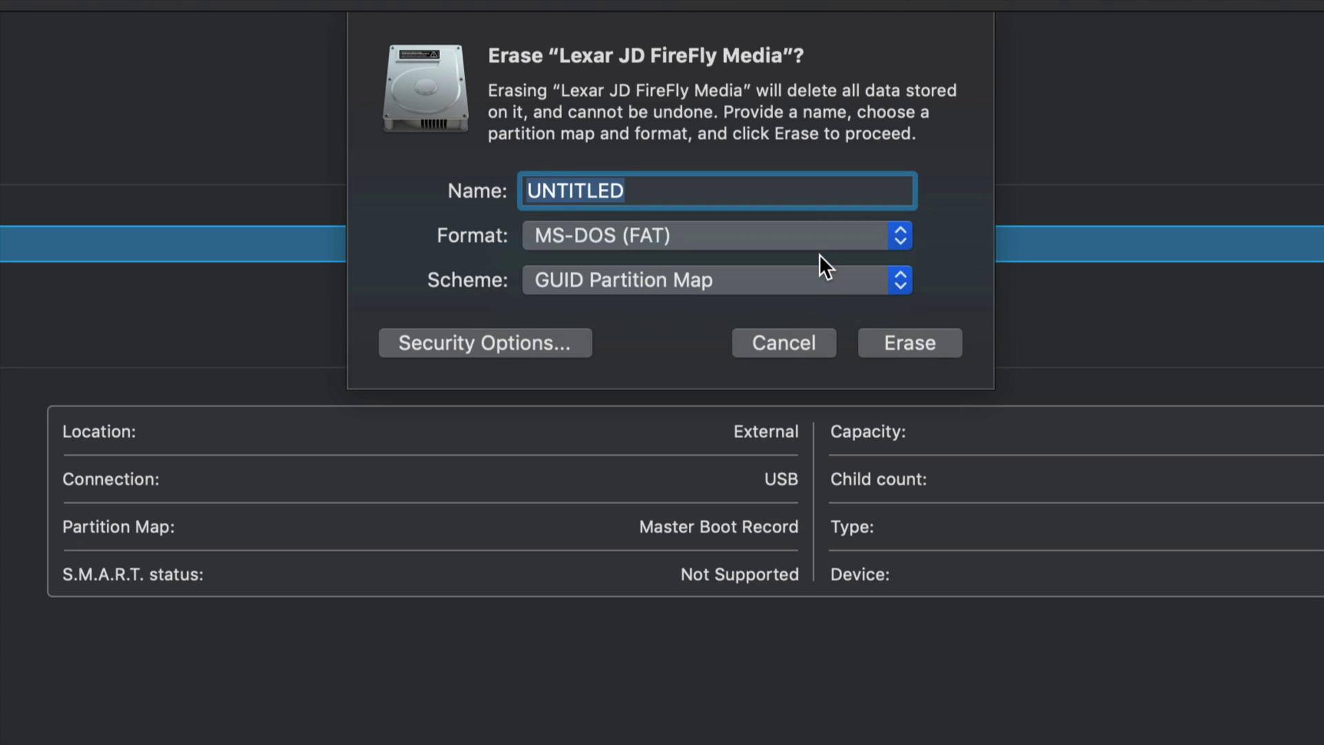
left_click(788, 287)
left_click(785, 300)
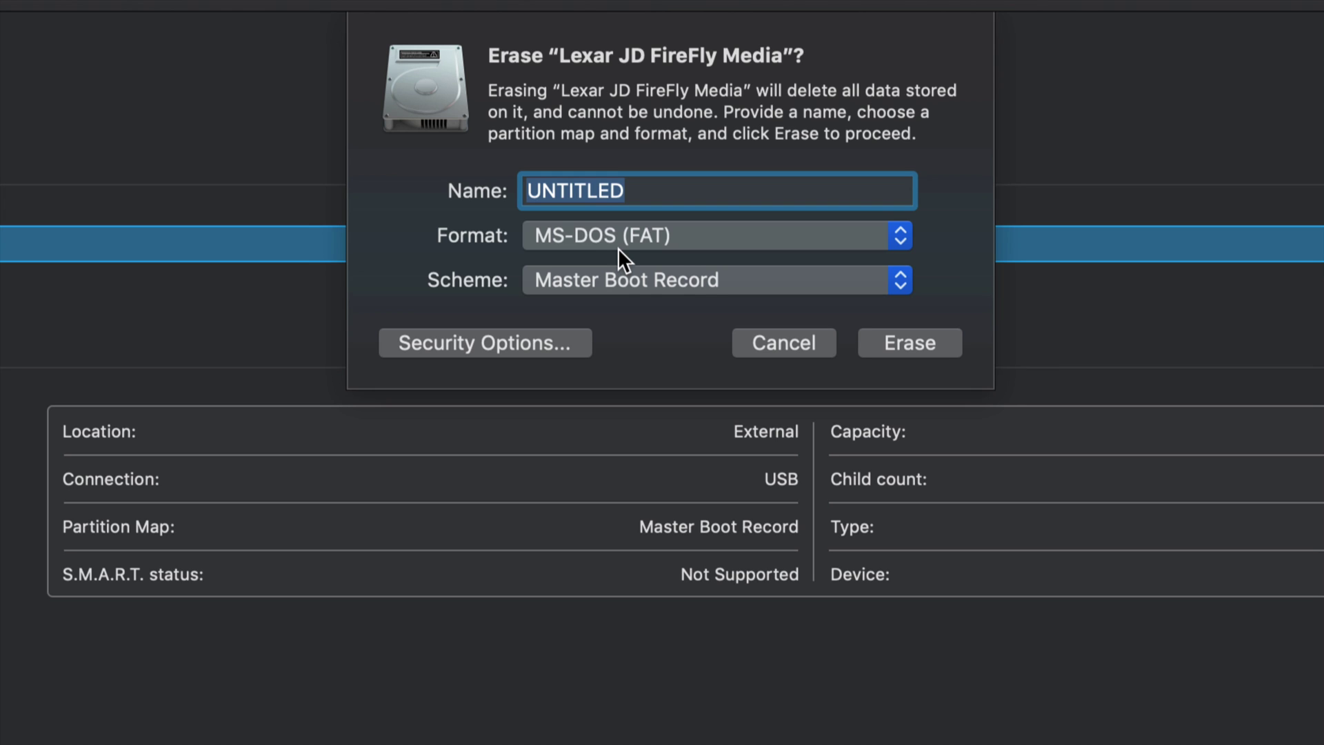
Step: Name the volume MOVIES instead of UNTITLED and run the MS-DOS (FAT) erase
left_click_drag(638, 191, 516, 195)
left_click_drag(607, 191, 516, 195)
type("TEST")
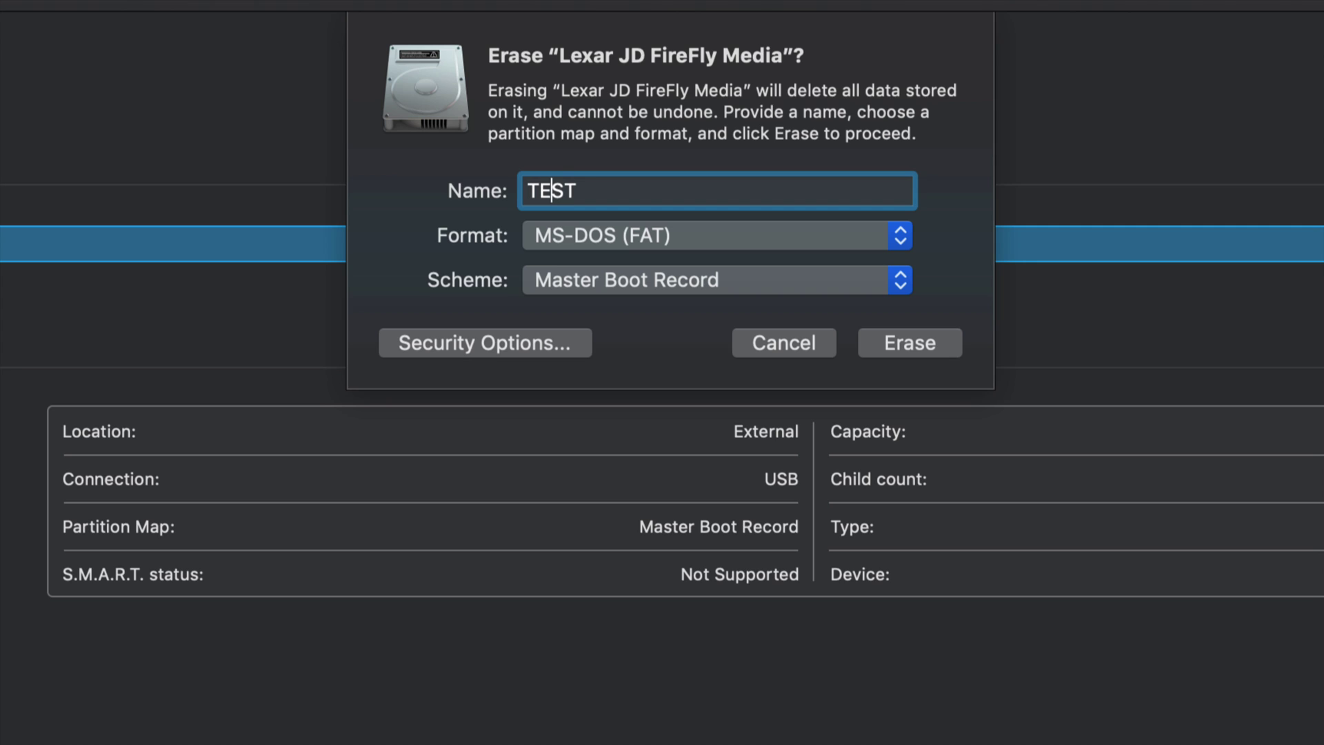
key("BackSpace")
key("BackSpace")
key("BackSpace")
key("BackSpace")
type("HAD")
key("BackSpace")
key("BackSpace")
key("BackSpace")
type("MOVIES")
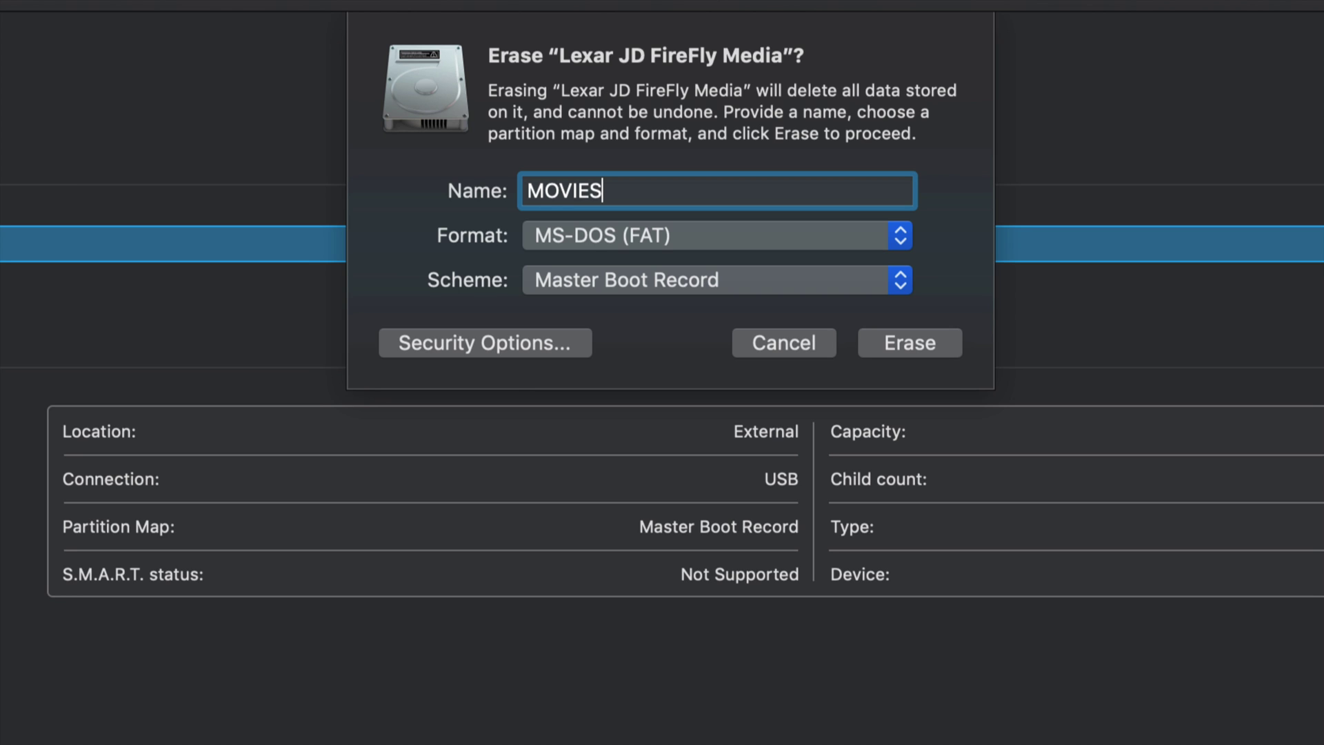
left_click(955, 345)
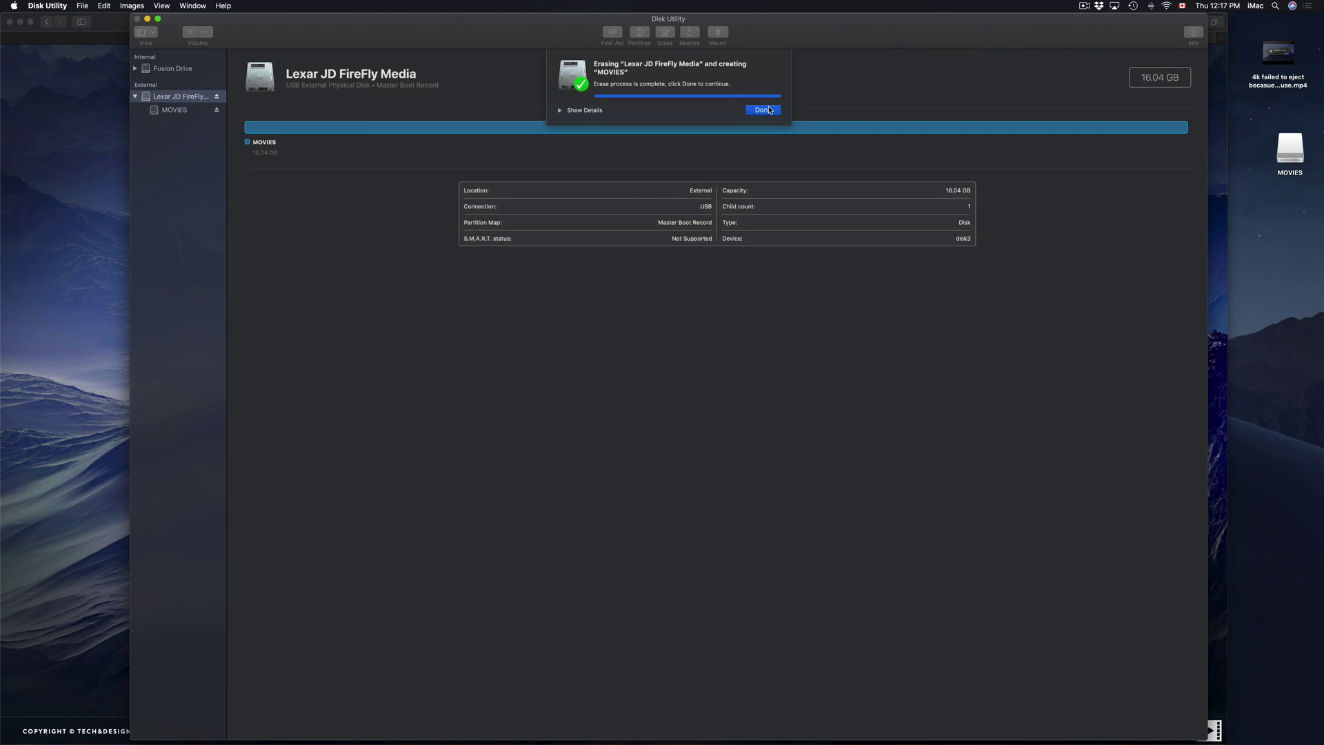
Step: Dismiss the erase-complete notice and select the new MOVIES drive icon on the desktop
left_click(762, 110)
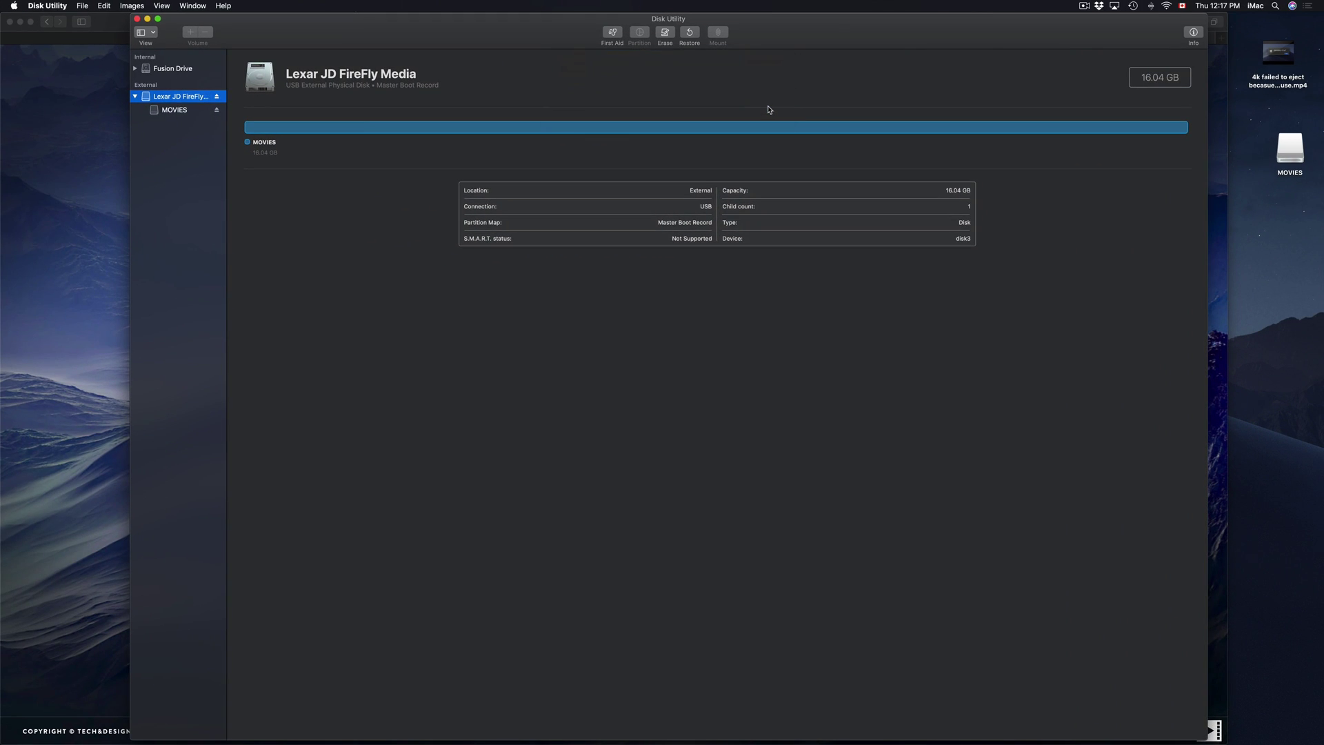
left_click_drag(798, 38, 812, 33)
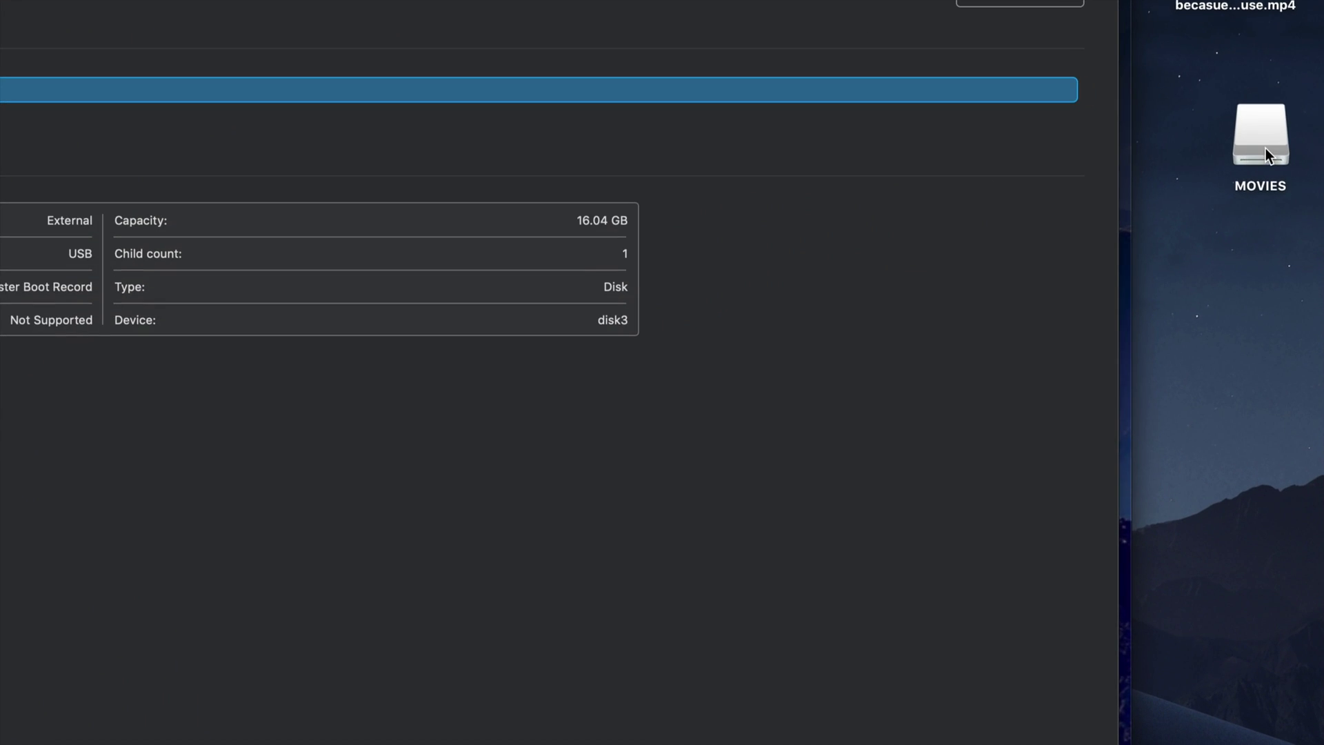
left_click(1264, 147)
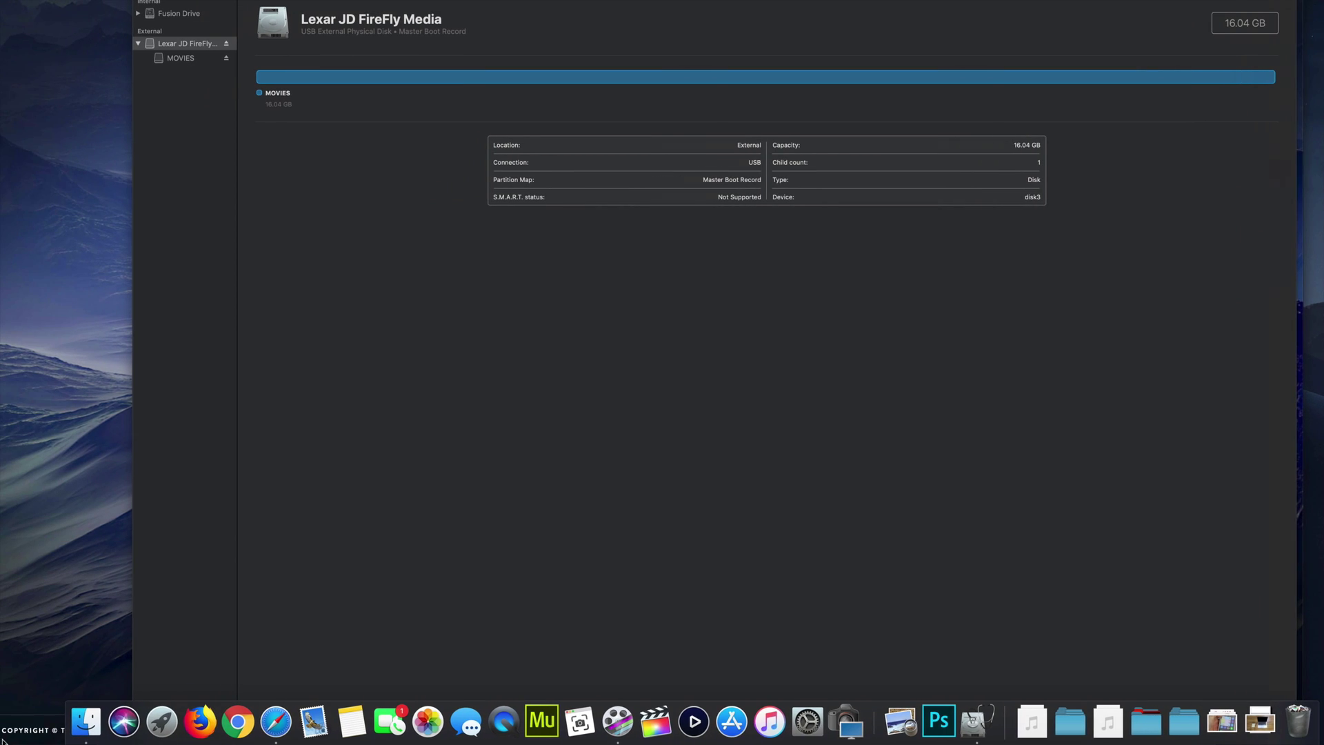
Step: Open a new Finder window showing the MOVIES drive's contents
left_click(86, 721)
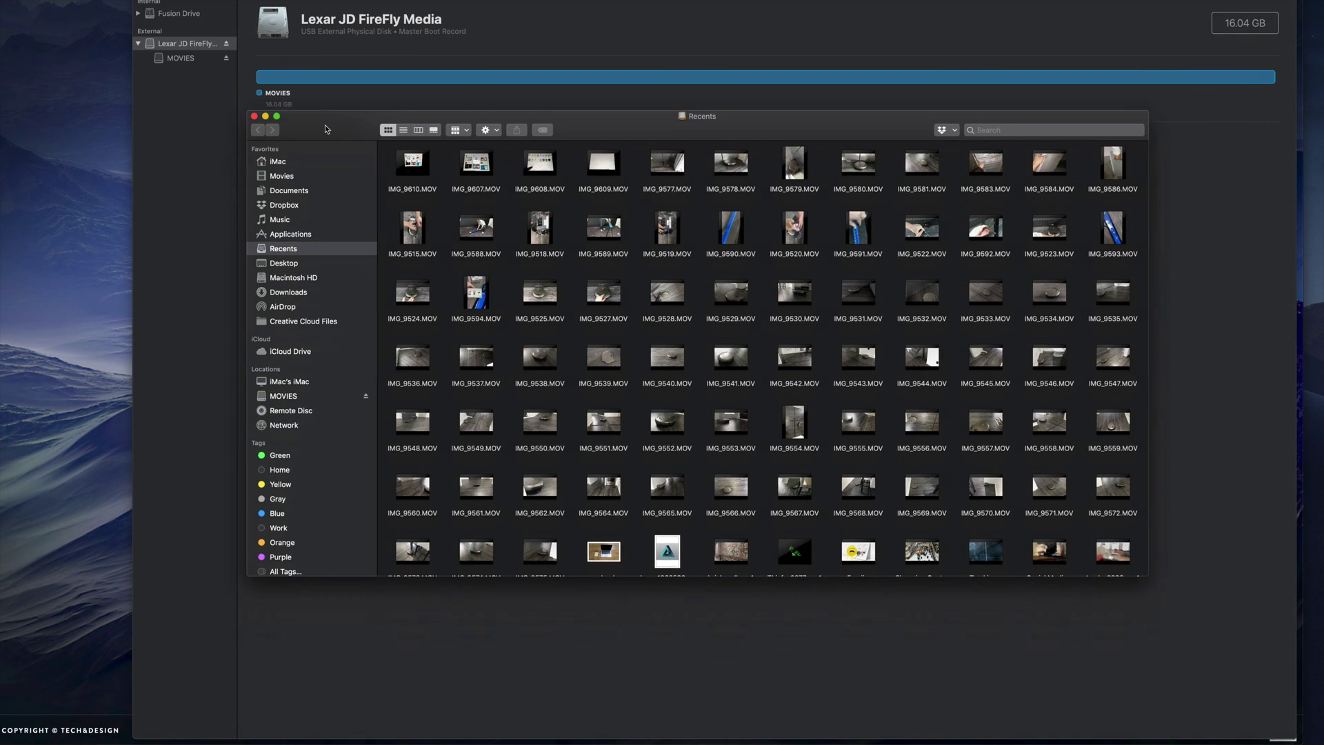
mouse_move(428, 338)
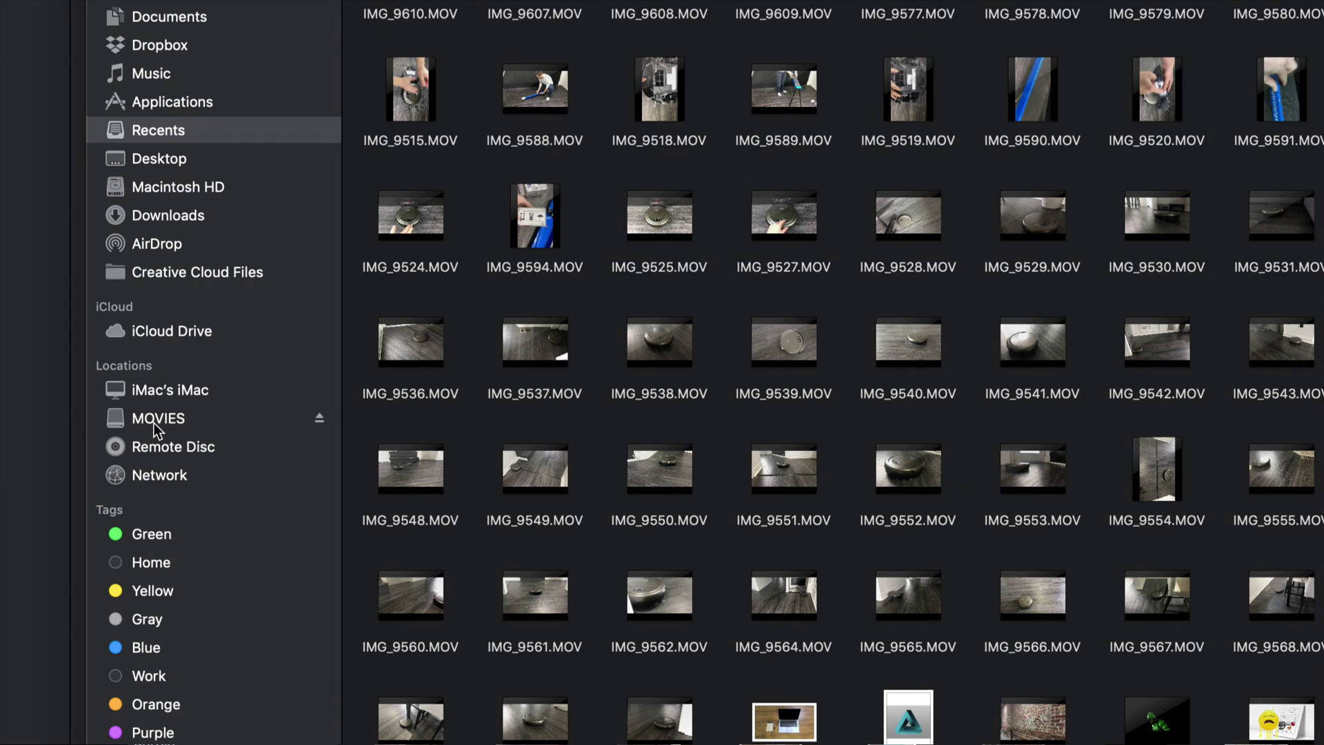
left_click(159, 419)
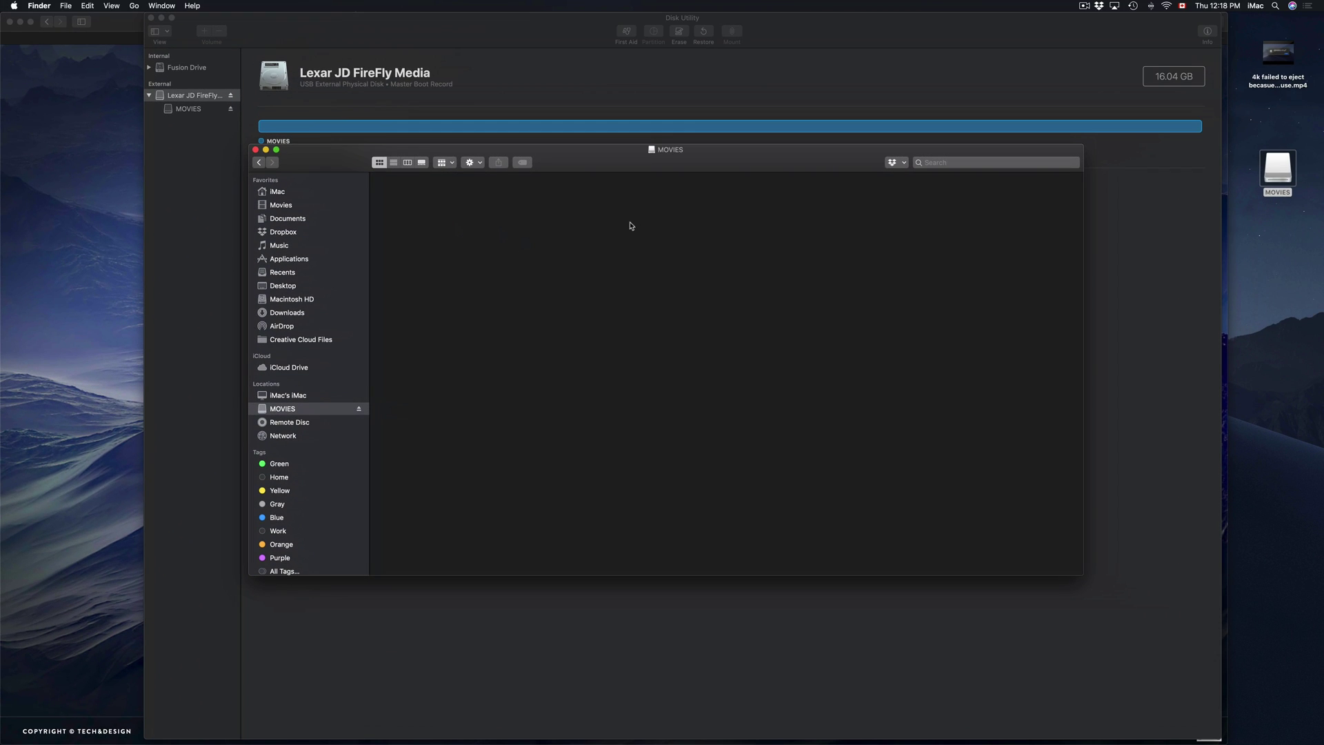
left_click_drag(712, 172, 678, 186)
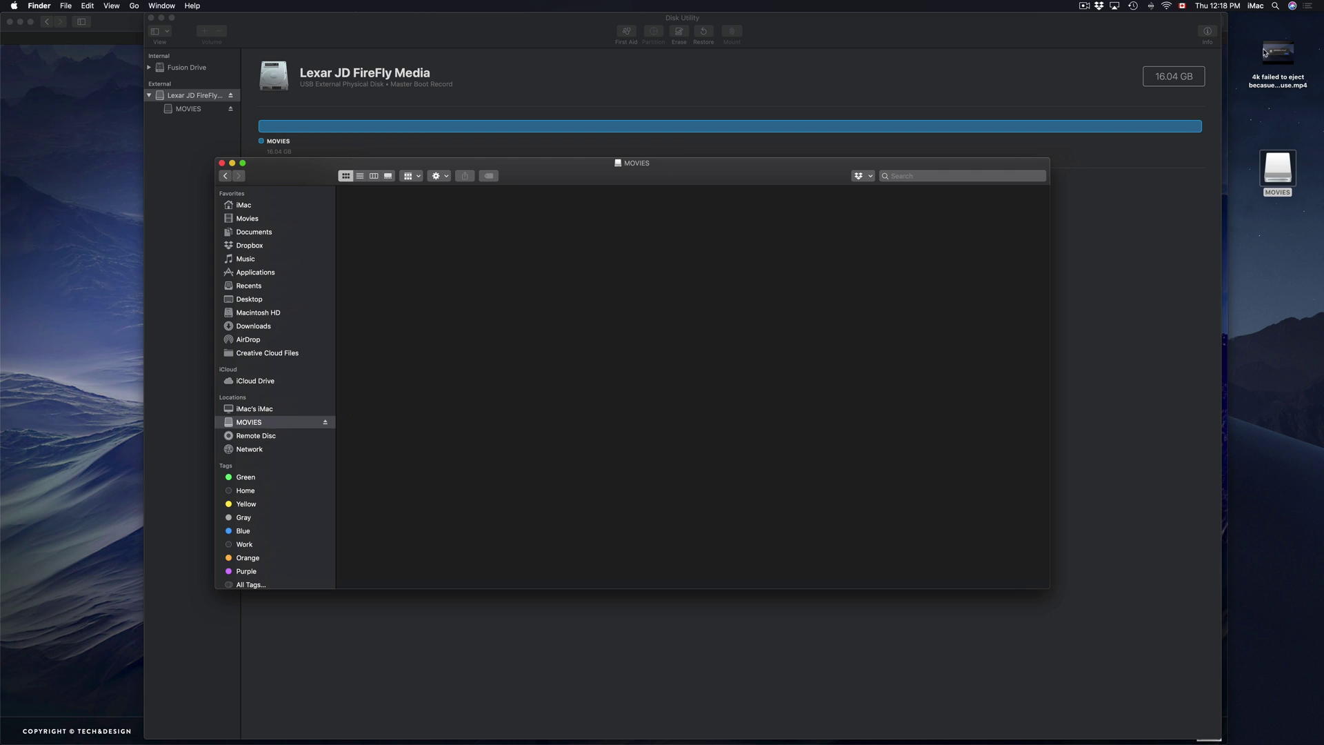
Step: Drag the desktop .mp4 movie file into the MOVIES window to copy it
left_click(1277, 52)
left_click_drag(1277, 52, 390, 222)
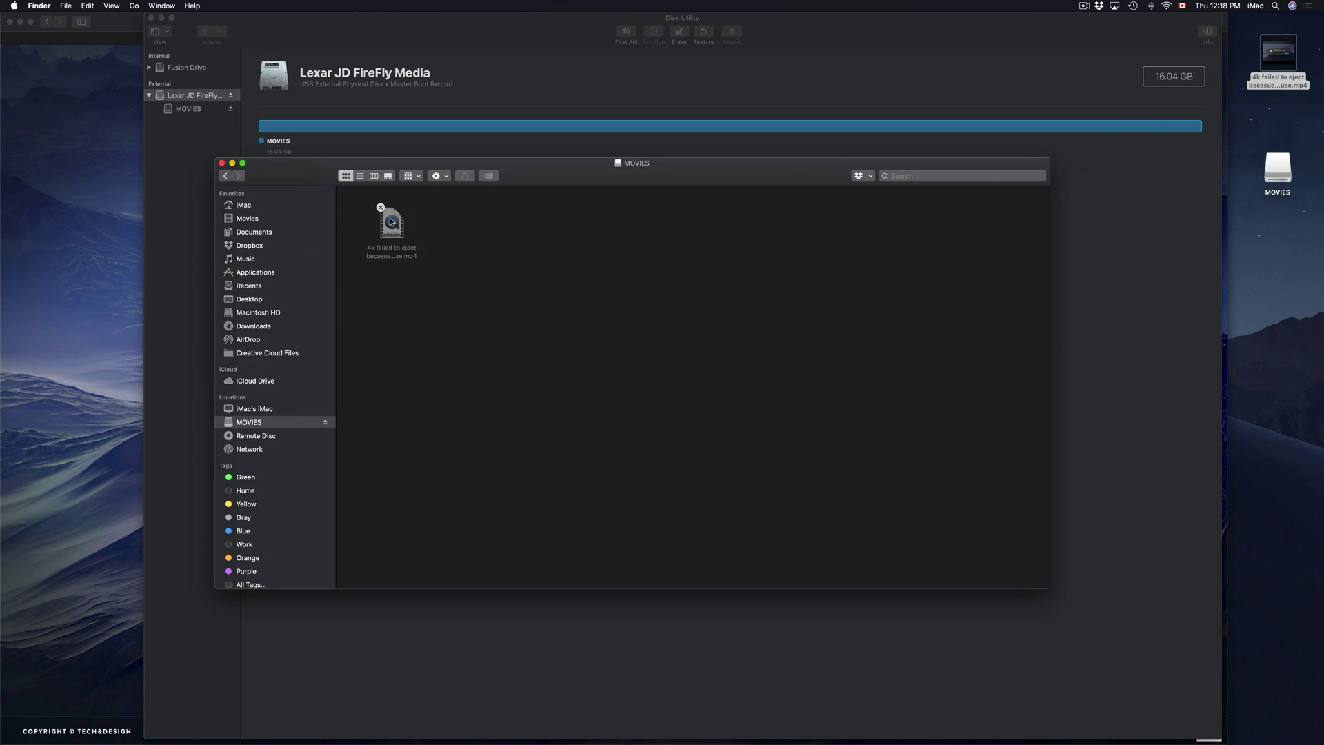
left_click(1279, 174)
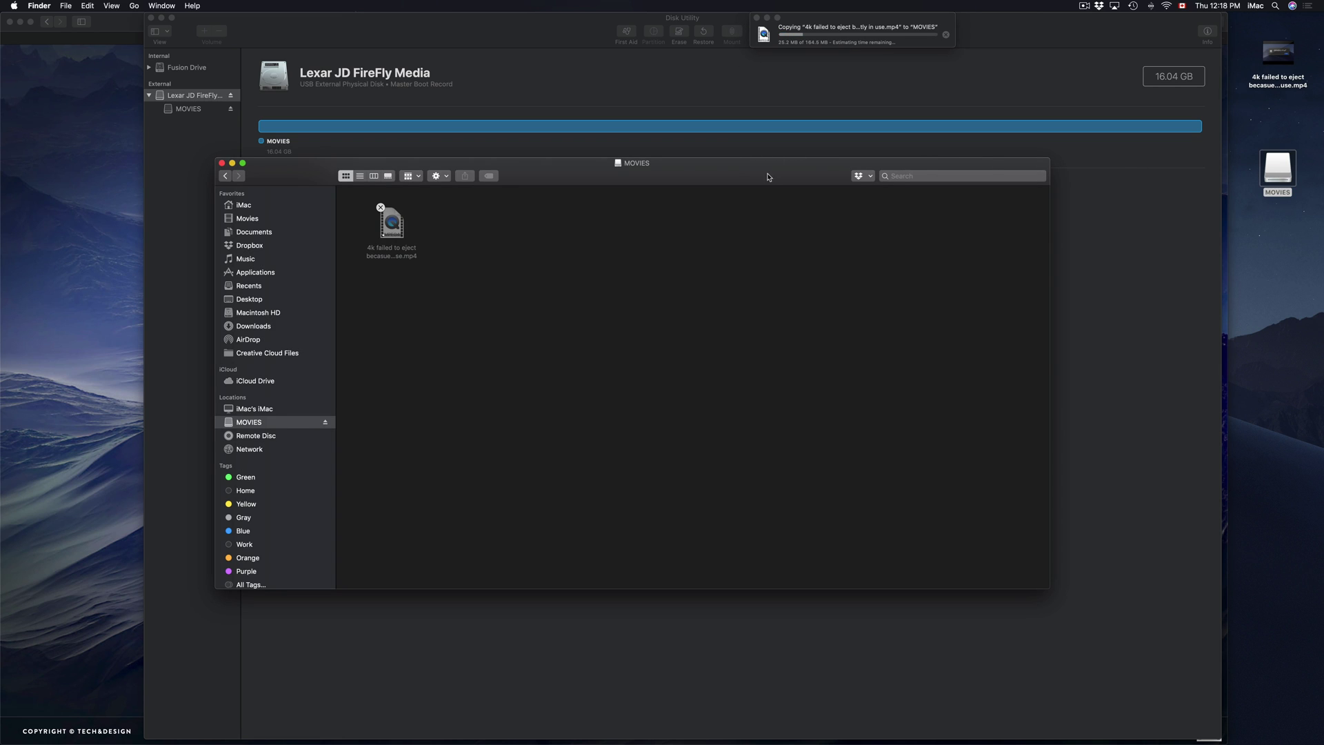
left_click_drag(769, 176, 762, 176)
left_click_drag(1311, 57, 1310, 52)
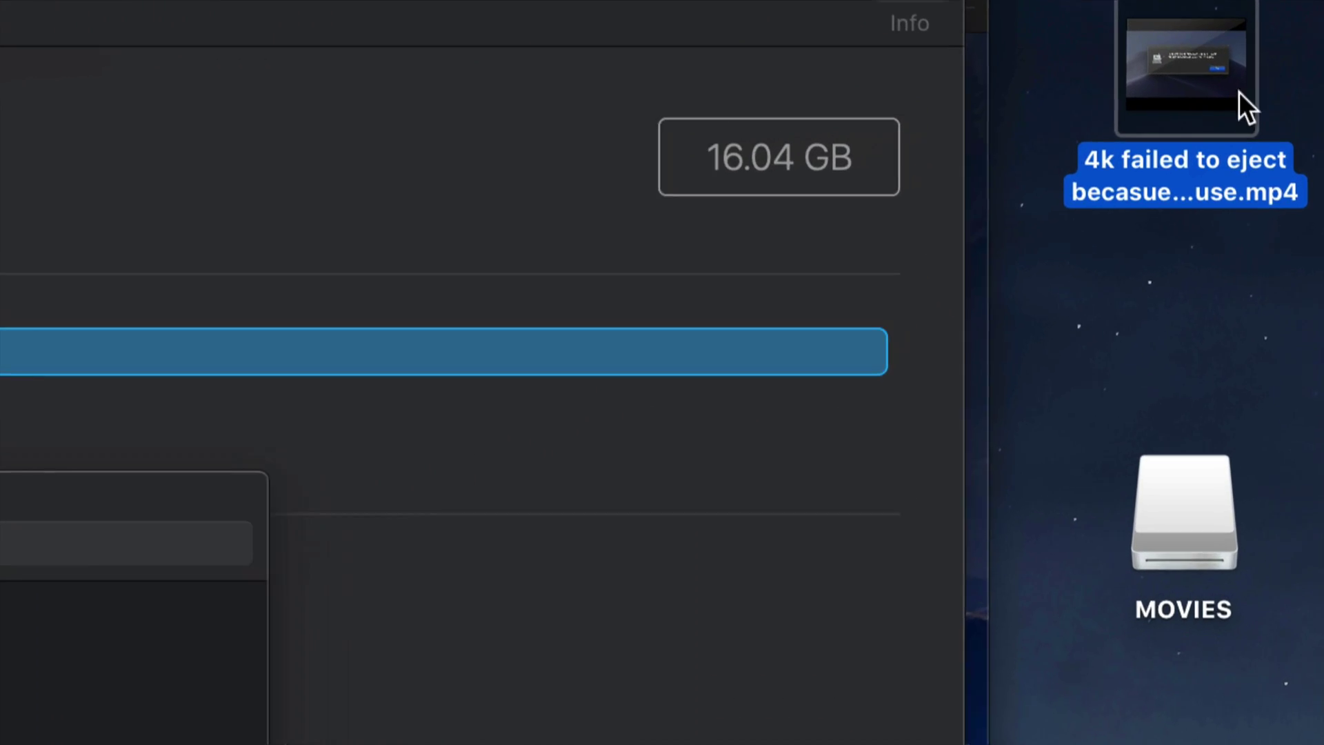
mouse_move(1286, 64)
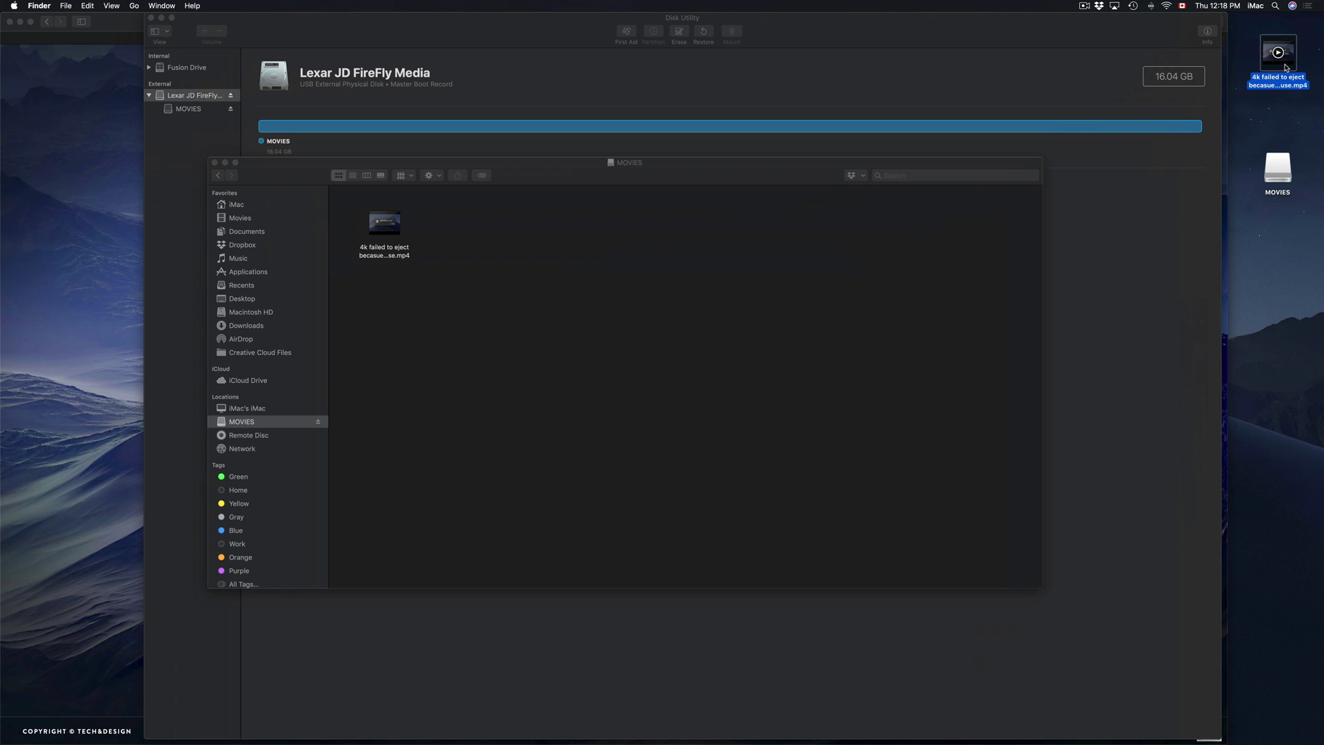
right_click(1261, 111)
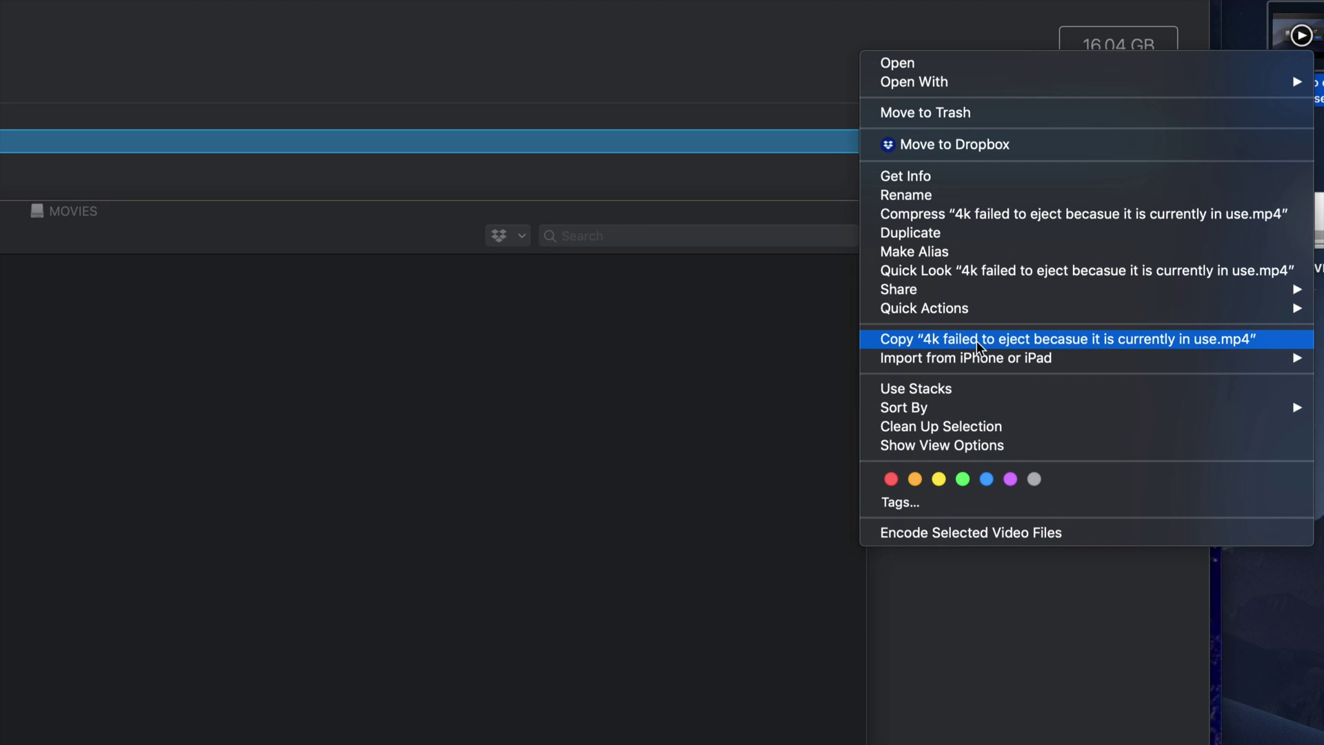
left_click(943, 342)
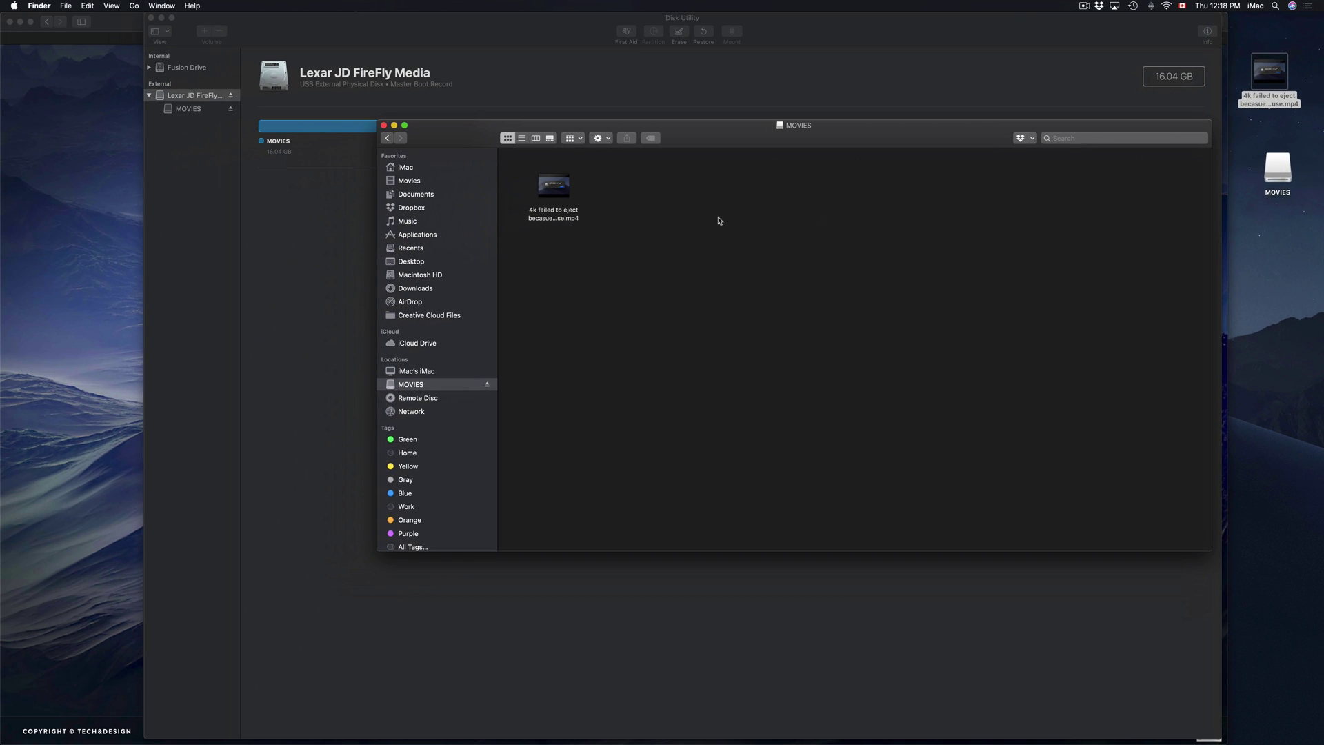
right_click(639, 216)
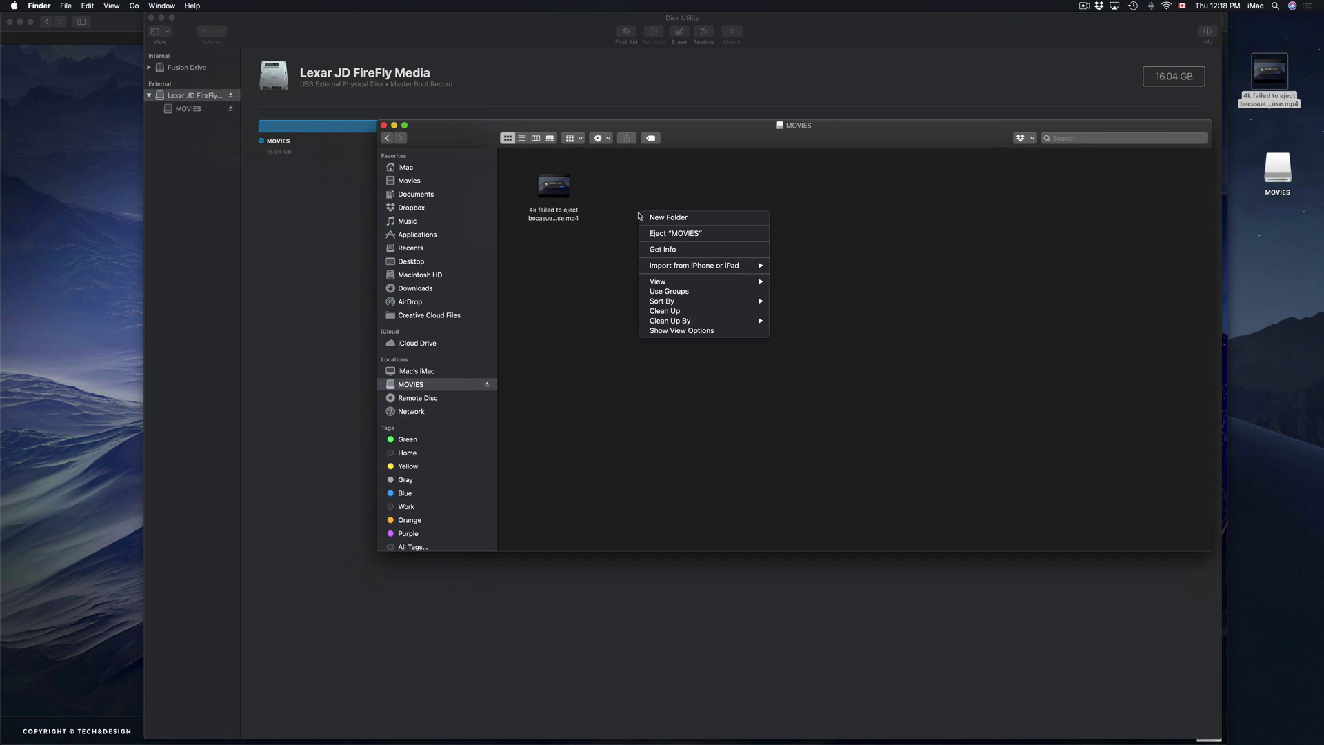
left_click(885, 211)
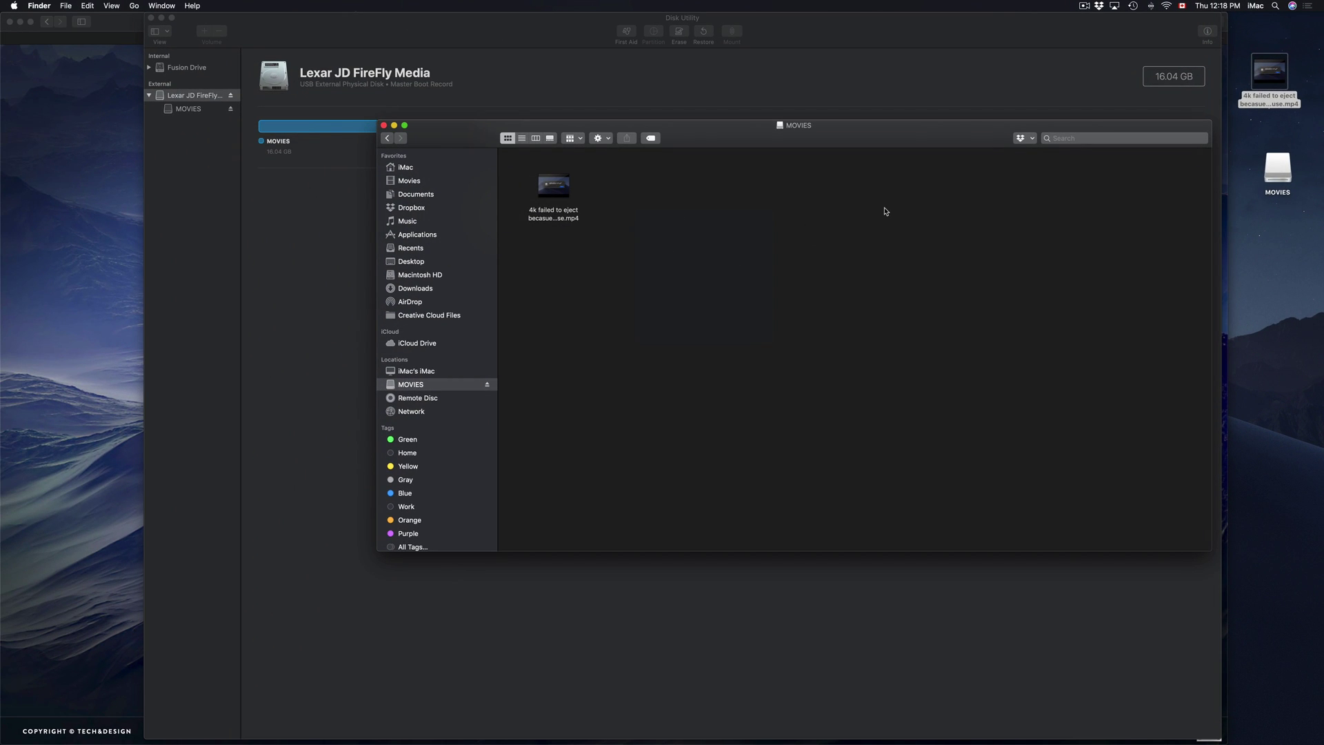